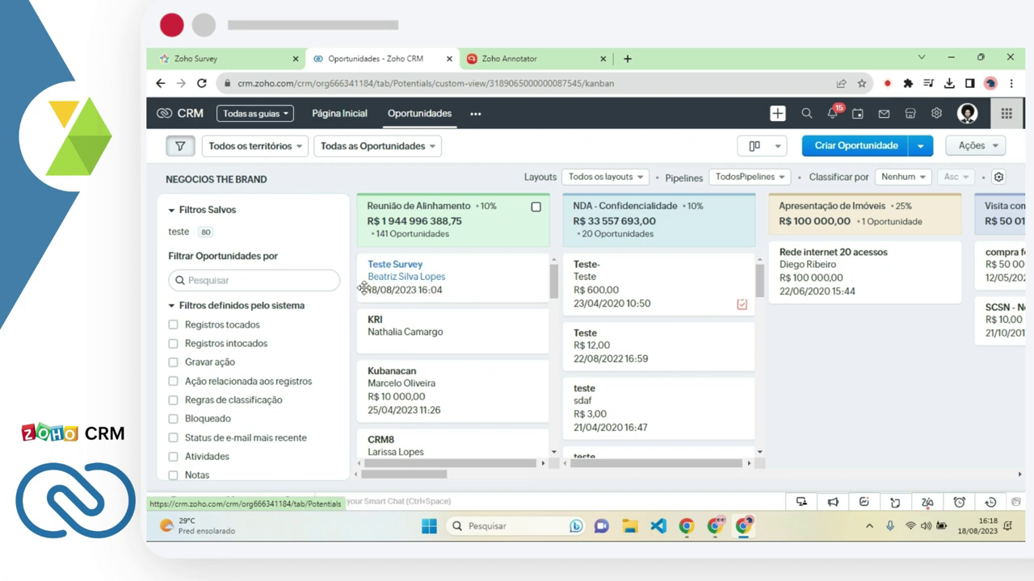
# - Open the Teste Survey opportunity and examine its Pesquisa Survey section
pyautogui.click(411, 264)
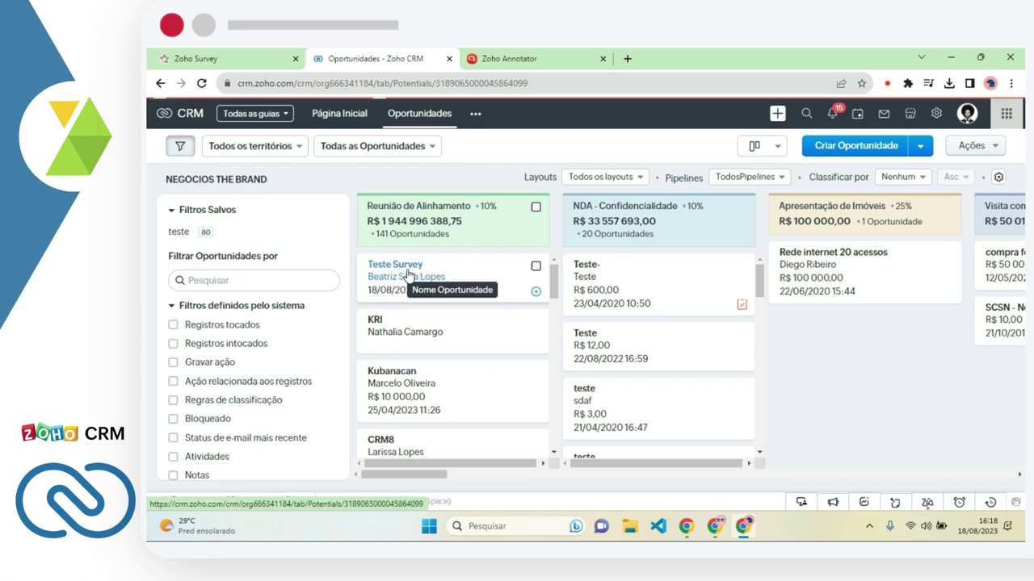
pyautogui.scroll(-10, 535, 339)
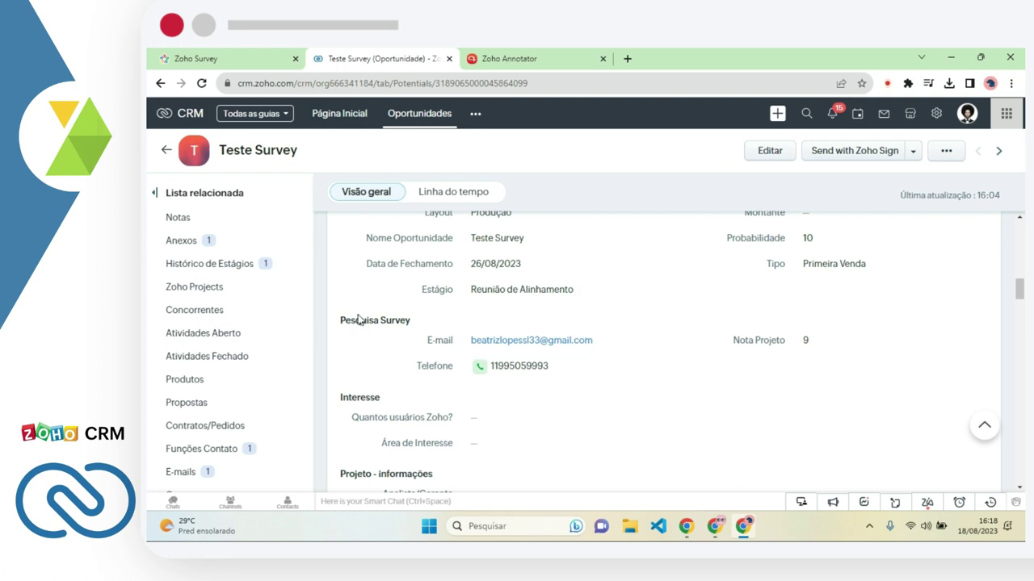
pyautogui.moveTo(341, 319); pyautogui.dragTo(414, 324)
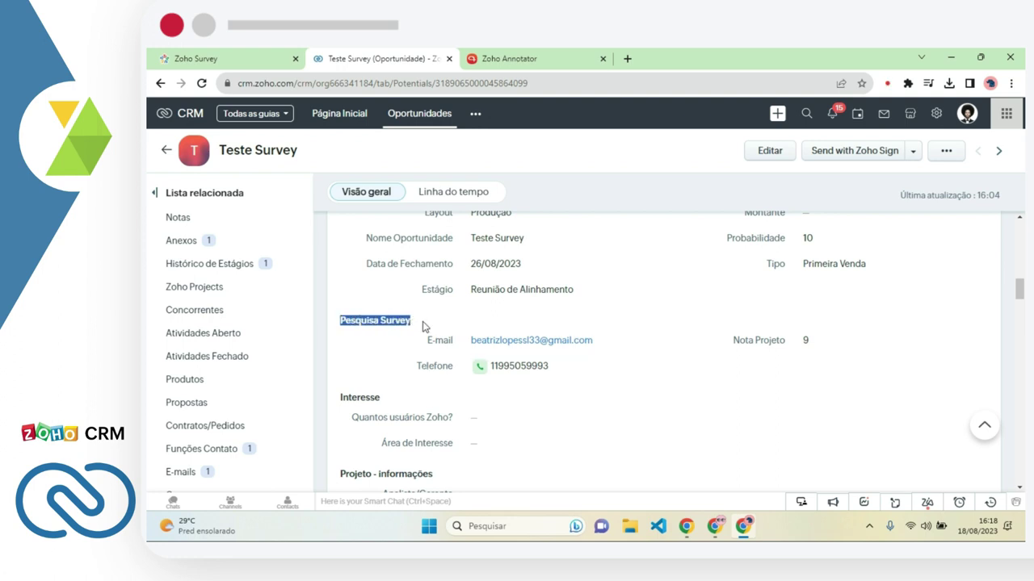
pyautogui.click(423, 325)
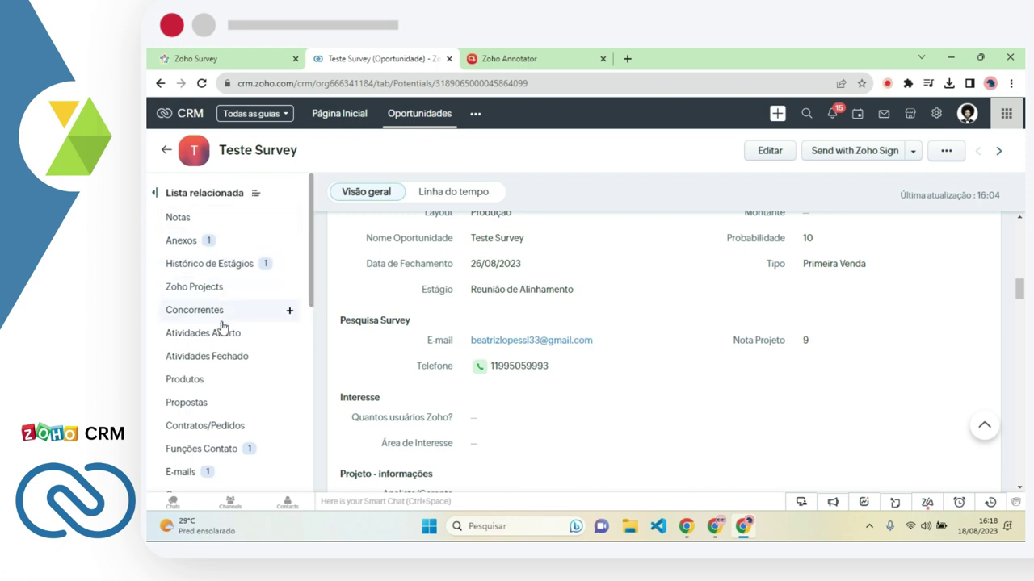
# - Start sending a survey from the opportunity's Zoho Survey related list, choosing My Department and the survey Pesquisa satisfação do projeto
pyautogui.scroll(-2, 230, 344)
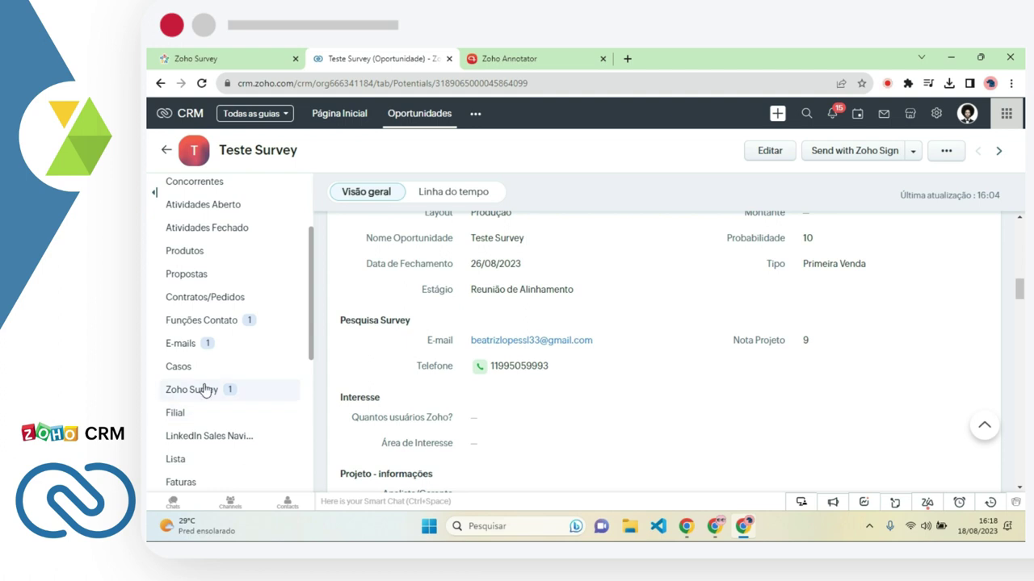
pyautogui.click(213, 395)
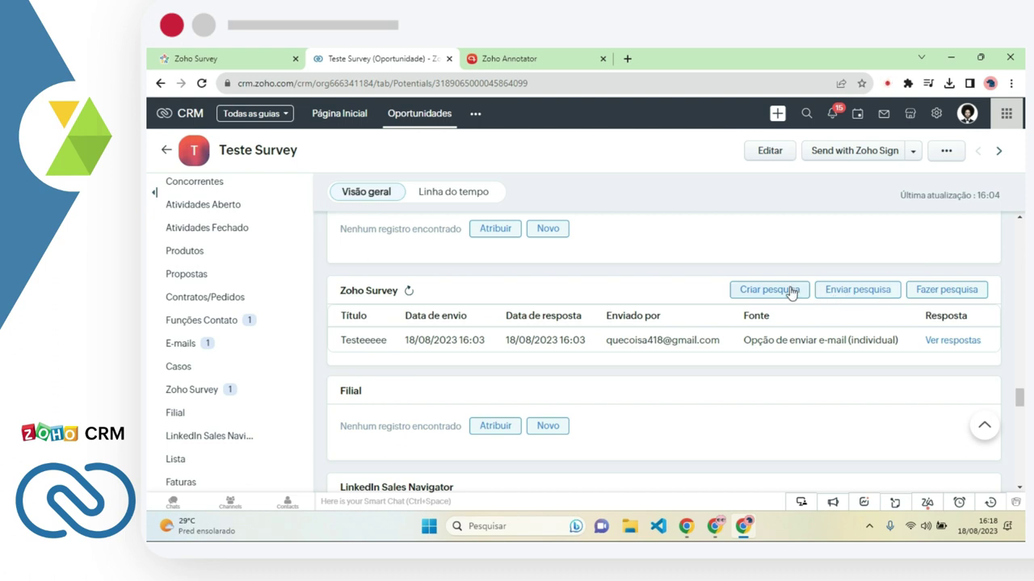
pyautogui.click(856, 298)
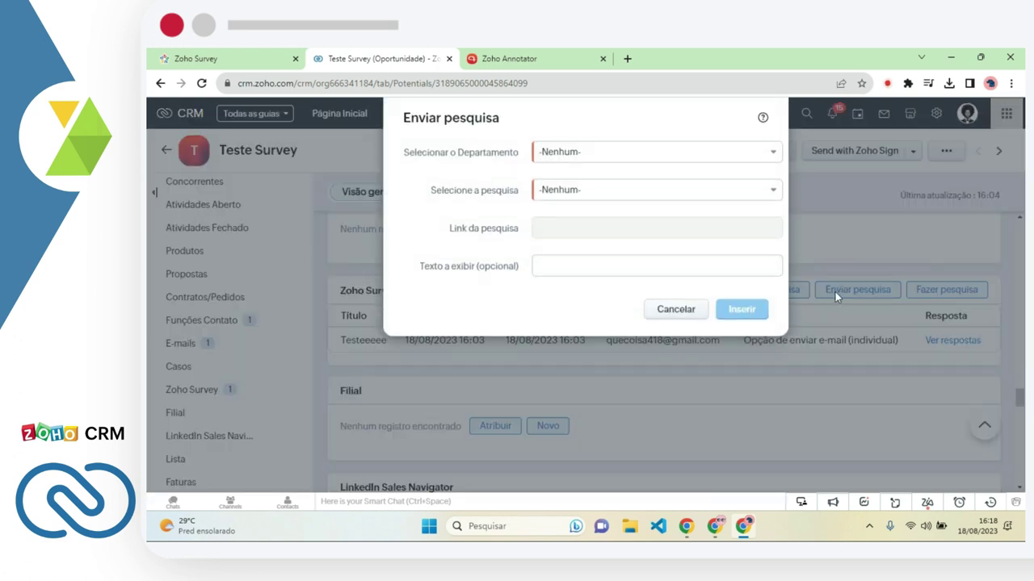
pyautogui.click(590, 156)
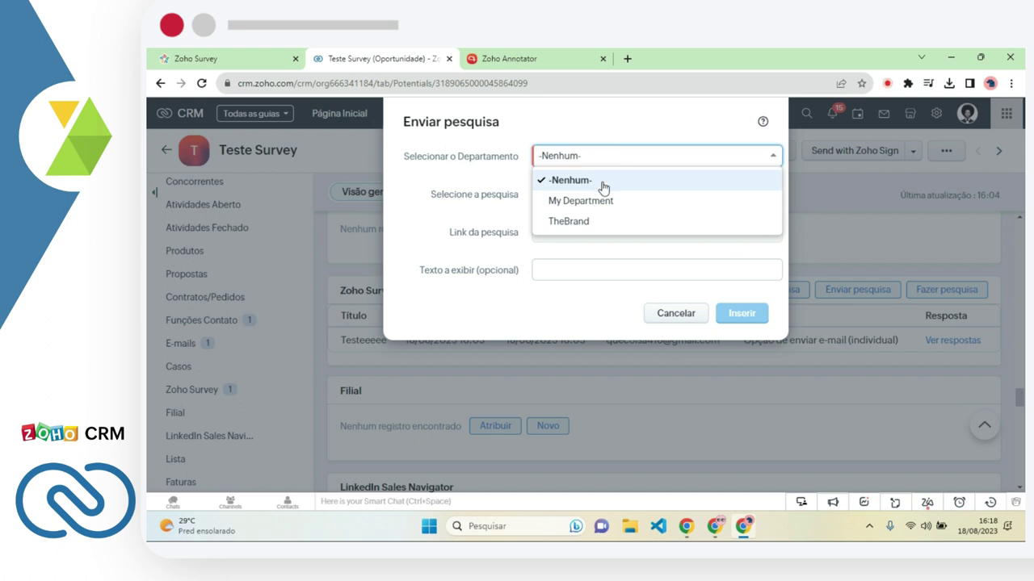
pyautogui.click(604, 202)
pyautogui.click(586, 195)
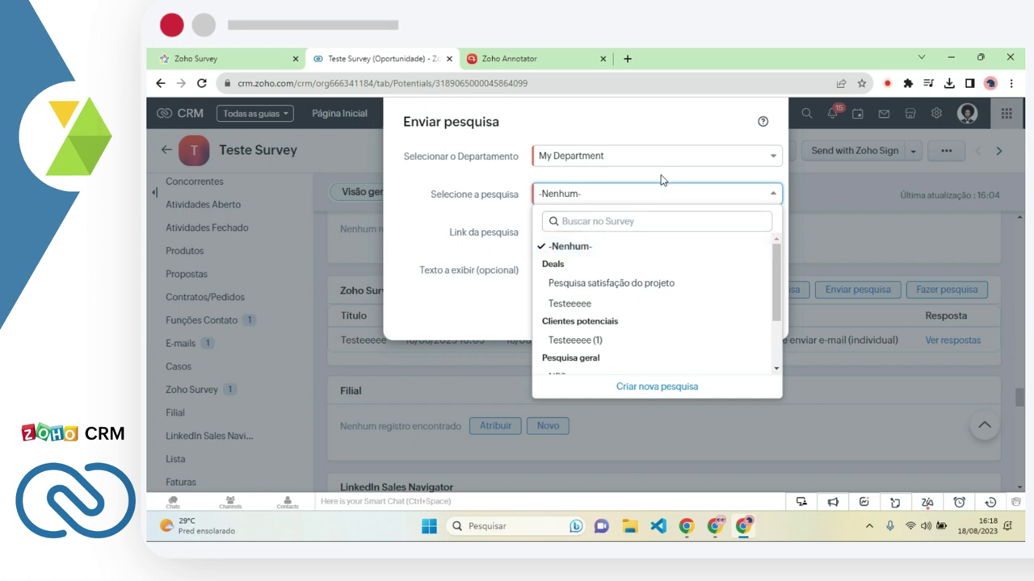
pyautogui.click(675, 283)
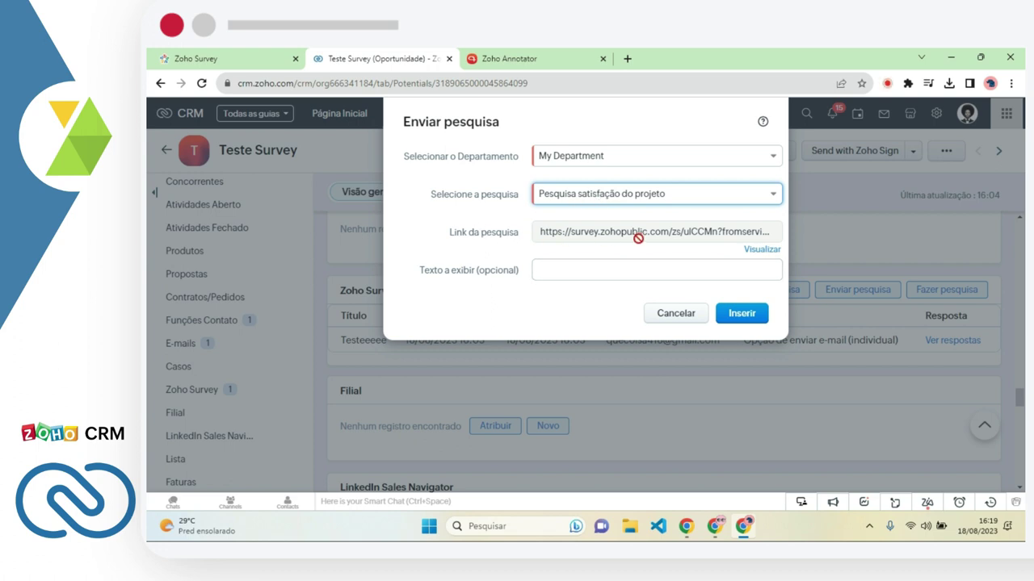
# - Preview the selected survey form and insert its link into a new email to the contact
pyautogui.click(760, 251)
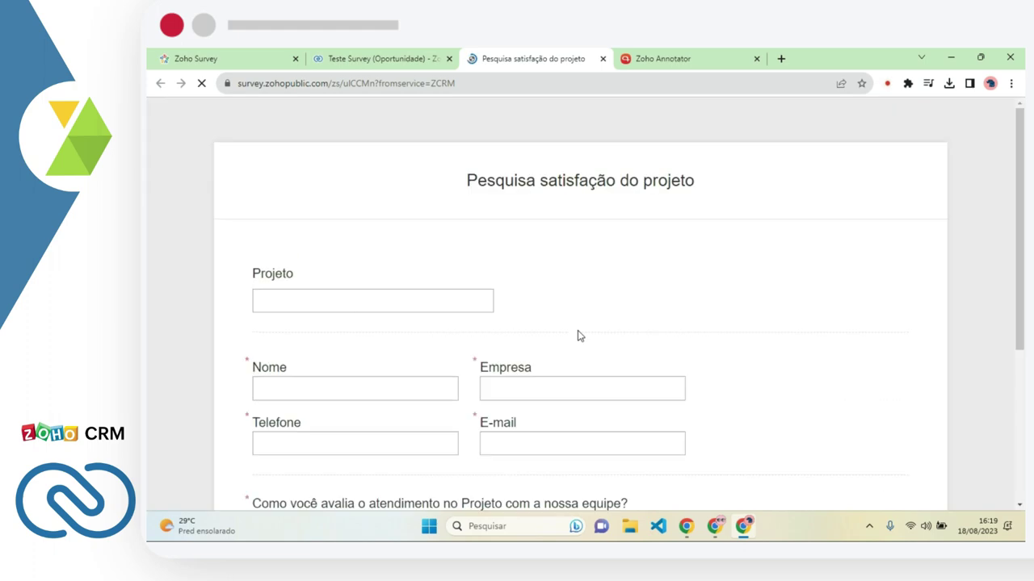
pyautogui.scroll(-3, 568, 323)
pyautogui.scroll(5, 565, 282)
pyautogui.click(405, 55)
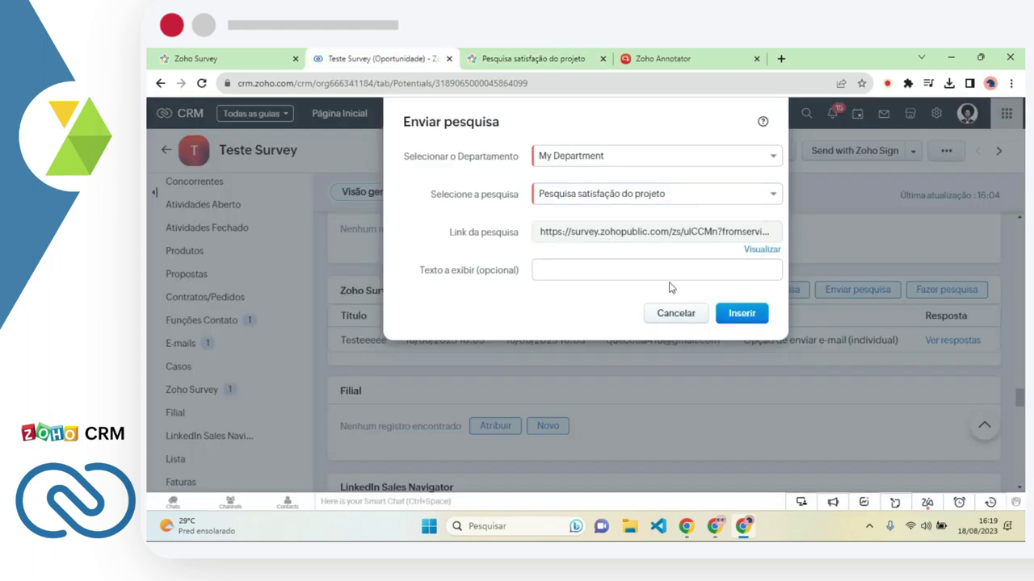
pyautogui.click(737, 314)
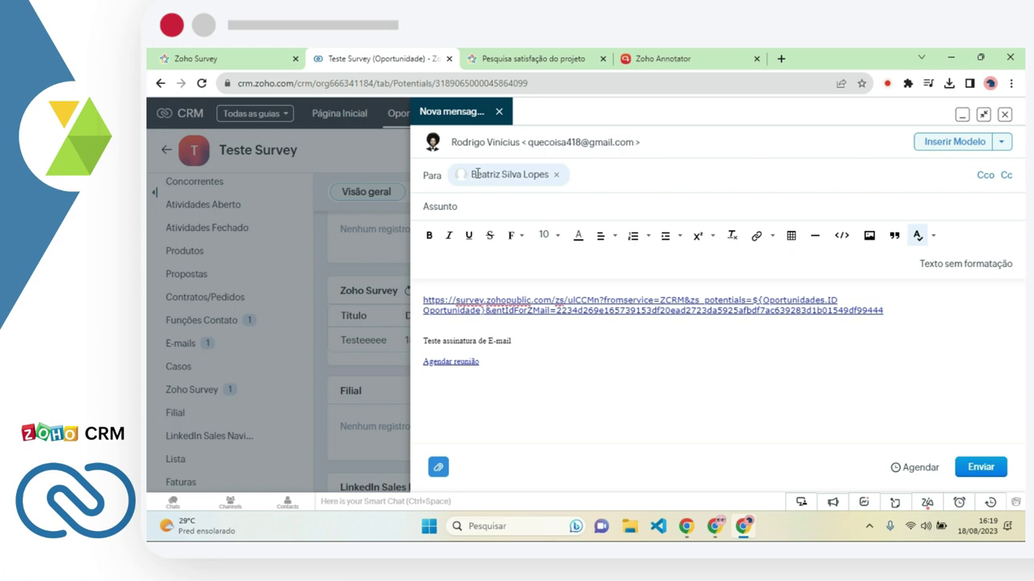
# - Review the draft email's subject line, message body and options for inserting templates, survey links and form links
pyautogui.click(439, 208)
pyautogui.moveTo(421, 296); pyautogui.dragTo(517, 380)
pyautogui.click(524, 392)
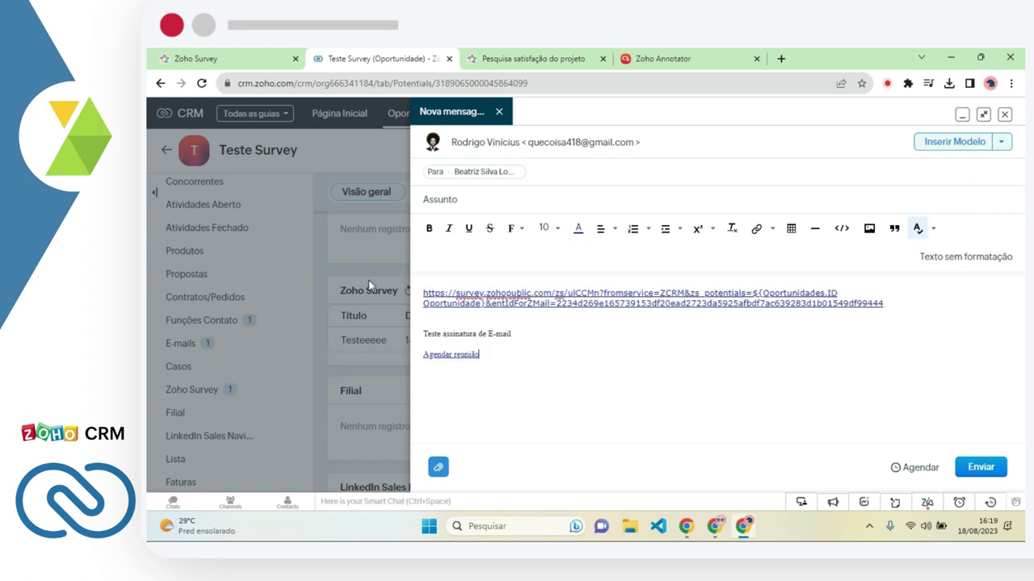
pyautogui.click(421, 294)
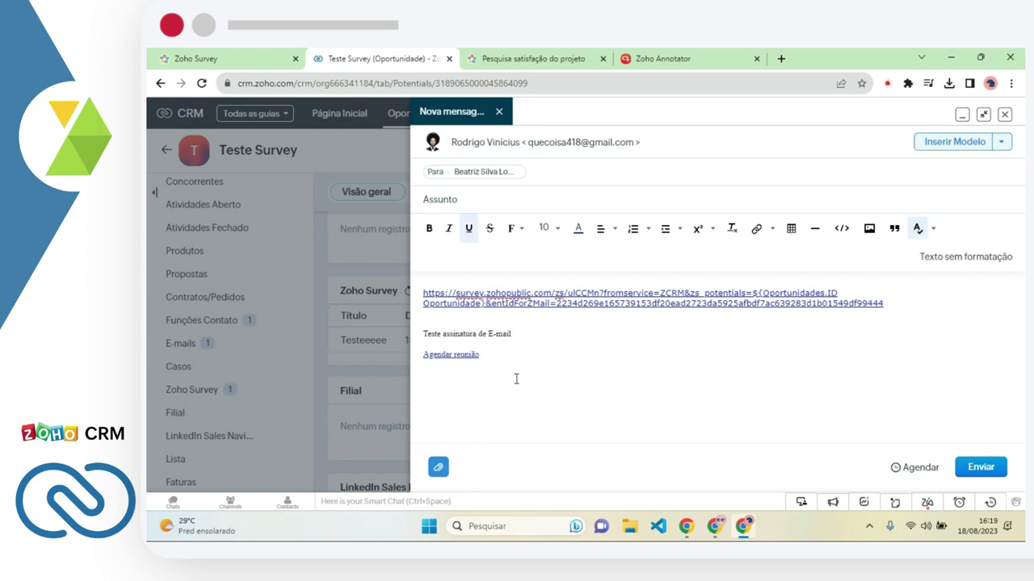
pyautogui.click(1001, 144)
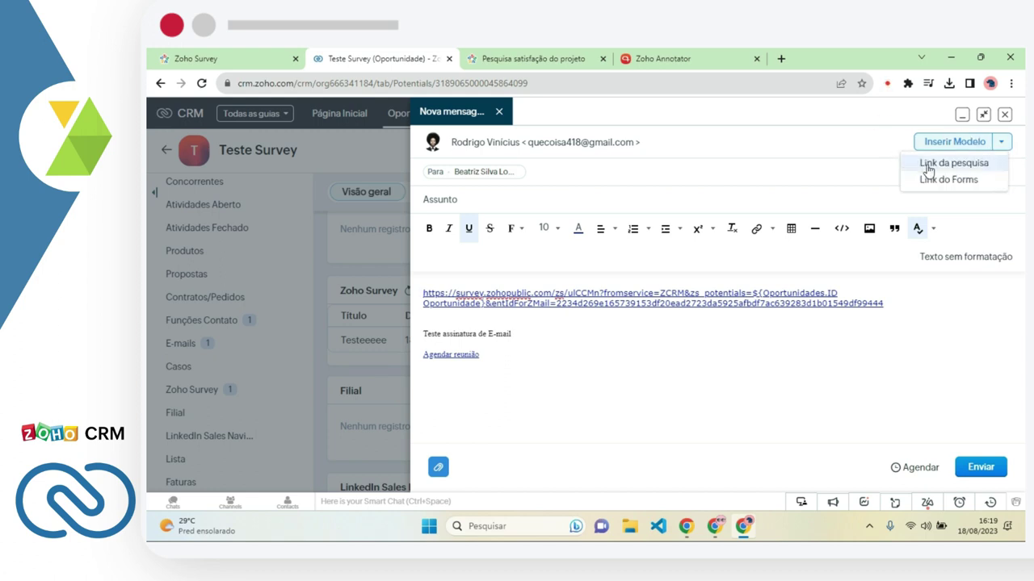
pyautogui.click(843, 149)
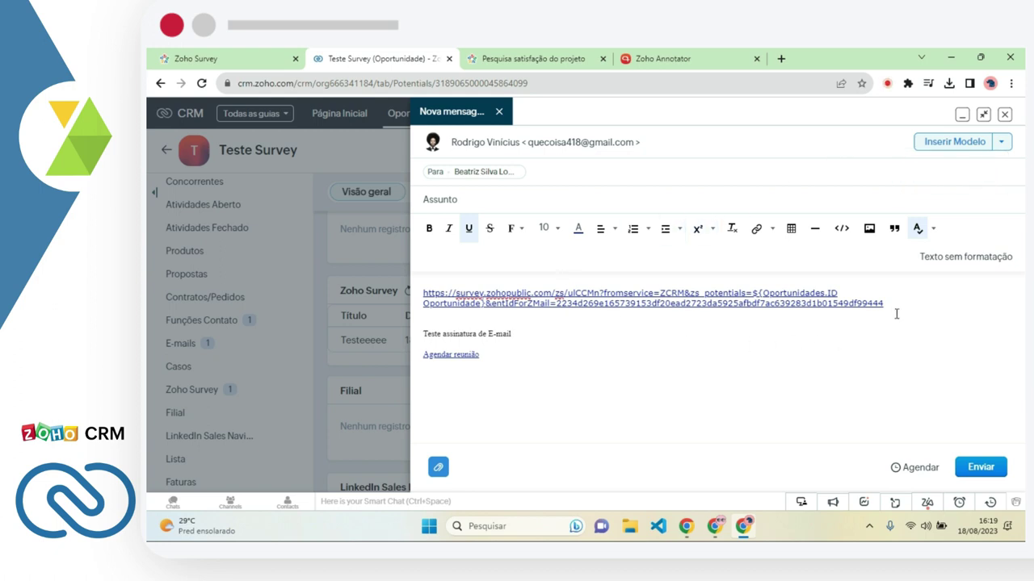
pyautogui.moveTo(529, 362)
pyautogui.mouseDown()
pyautogui.moveTo(437, 343)
pyautogui.moveTo(408, 297)
pyautogui.mouseUp()
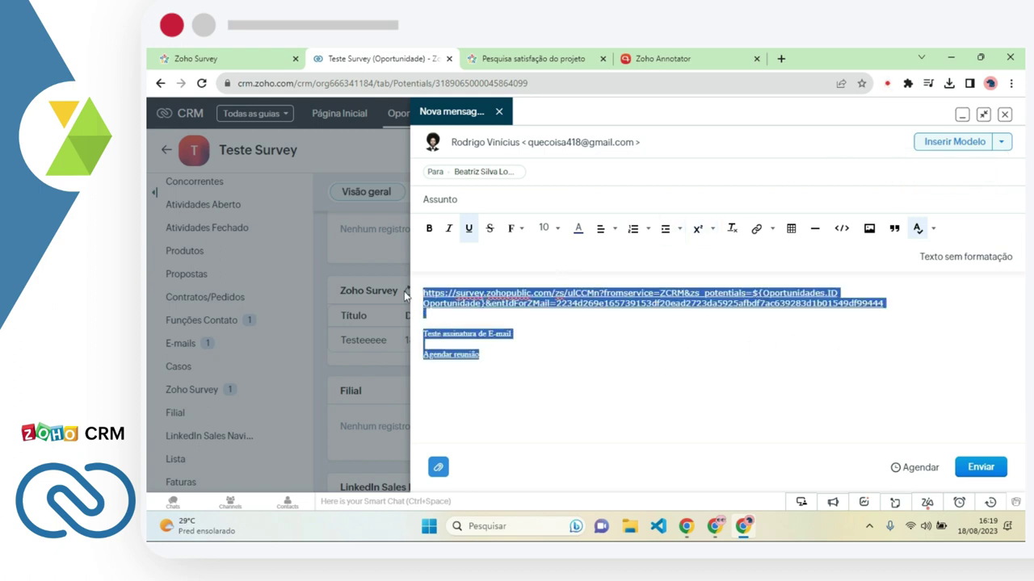
pyautogui.click(515, 364)
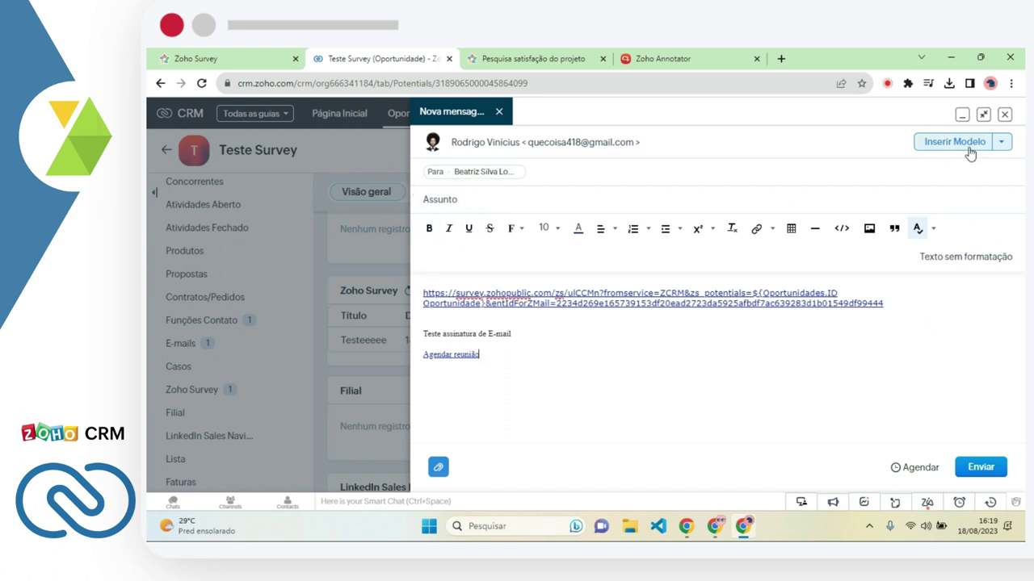
pyautogui.moveTo(429, 283); pyautogui.dragTo(517, 385)
pyautogui.click(514, 392)
pyautogui.click(423, 294)
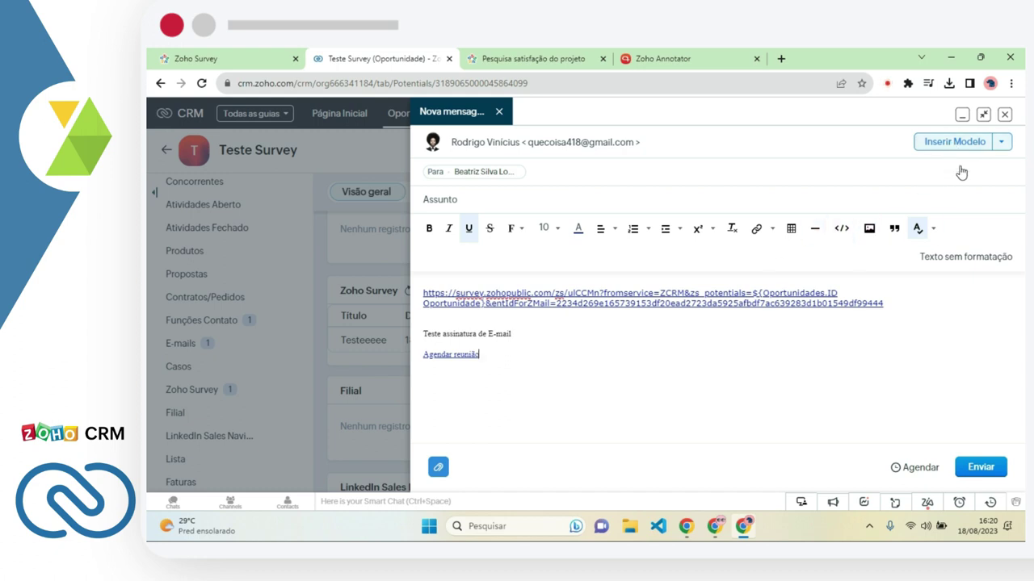
# - Set the email subject to "Teste Pesquisa Survey" and send the message immediately instead of scheduling it
pyautogui.click(497, 207)
pyautogui.write('Test')
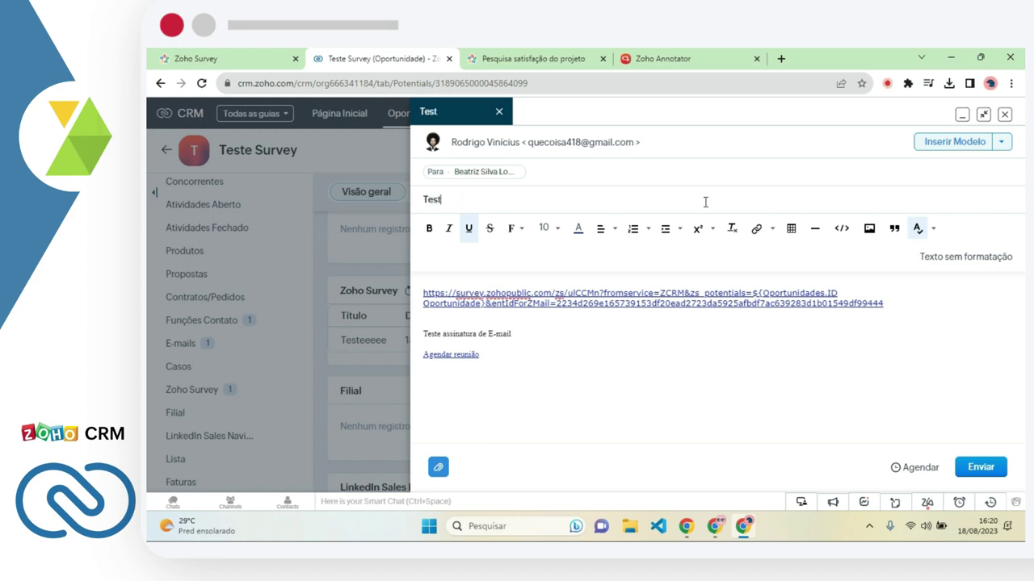
pyautogui.write('e Pesquisa Survey')
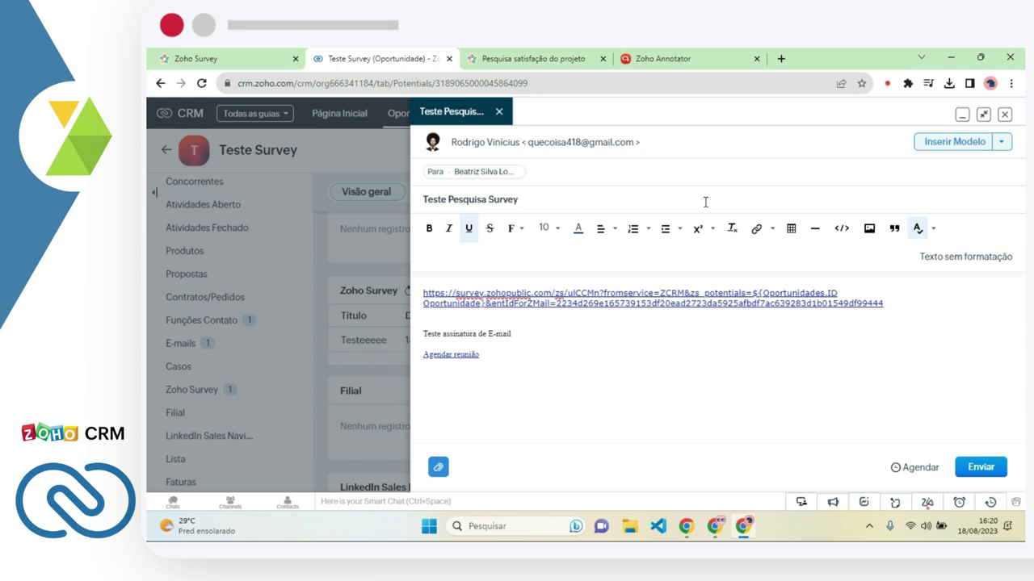
pyautogui.click(423, 295)
pyautogui.click(906, 468)
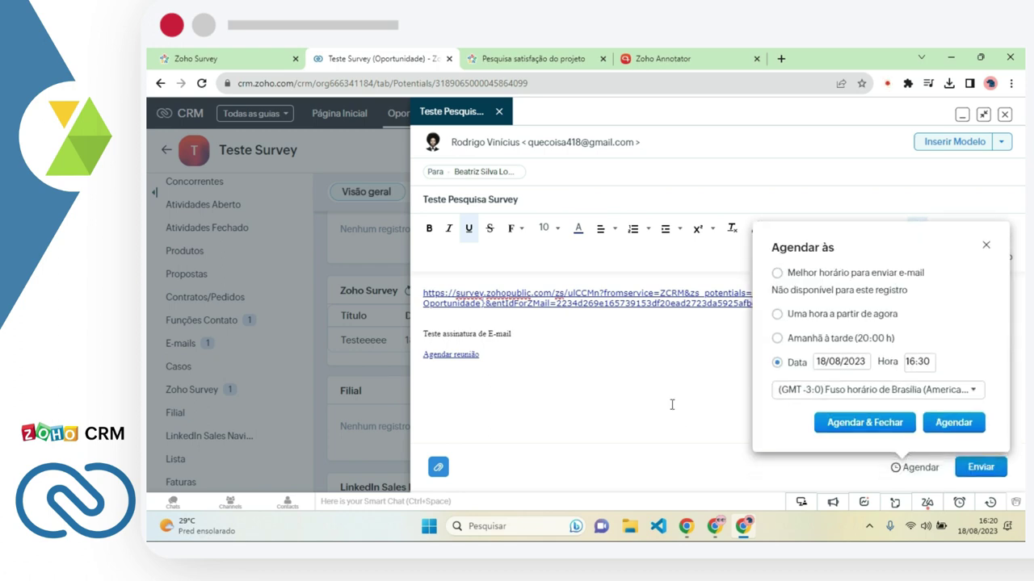
pyautogui.click(671, 404)
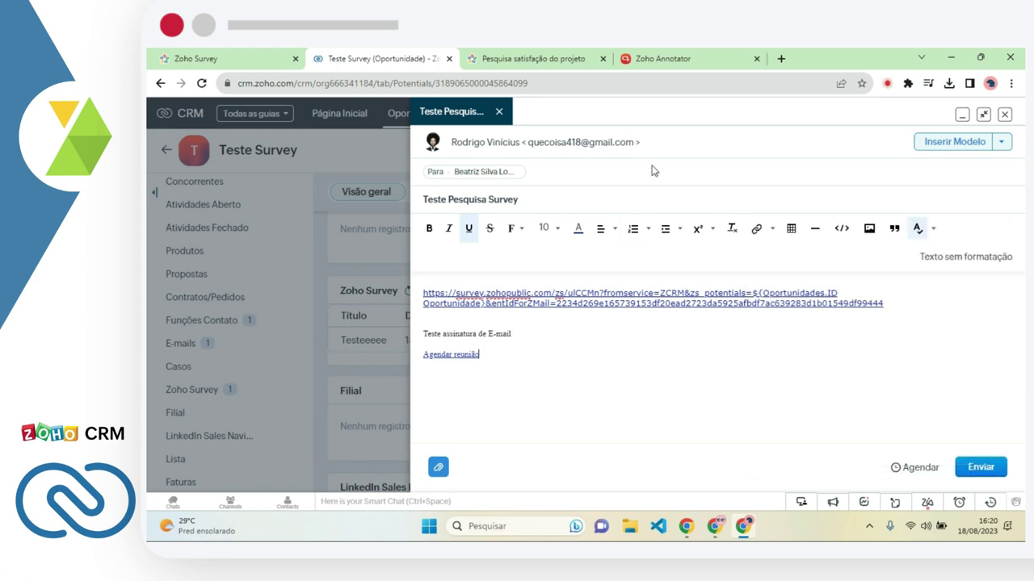
pyautogui.click(981, 468)
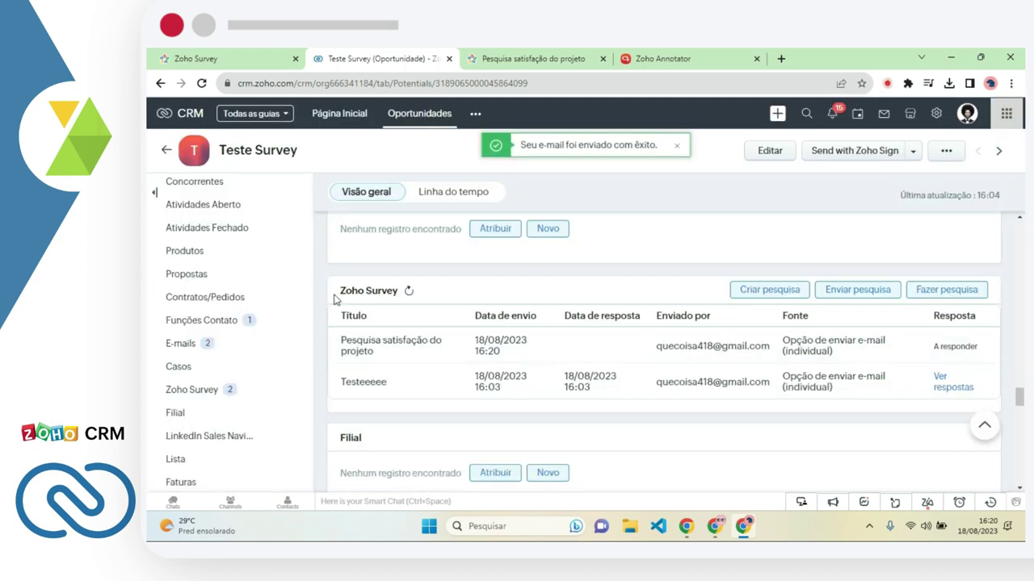
# - Switch to the recipient's Gmail inbox, open the "Teste Pesquisa Survey" email and follow its survey link
pyautogui.click(716, 535)
pyautogui.click(214, 58)
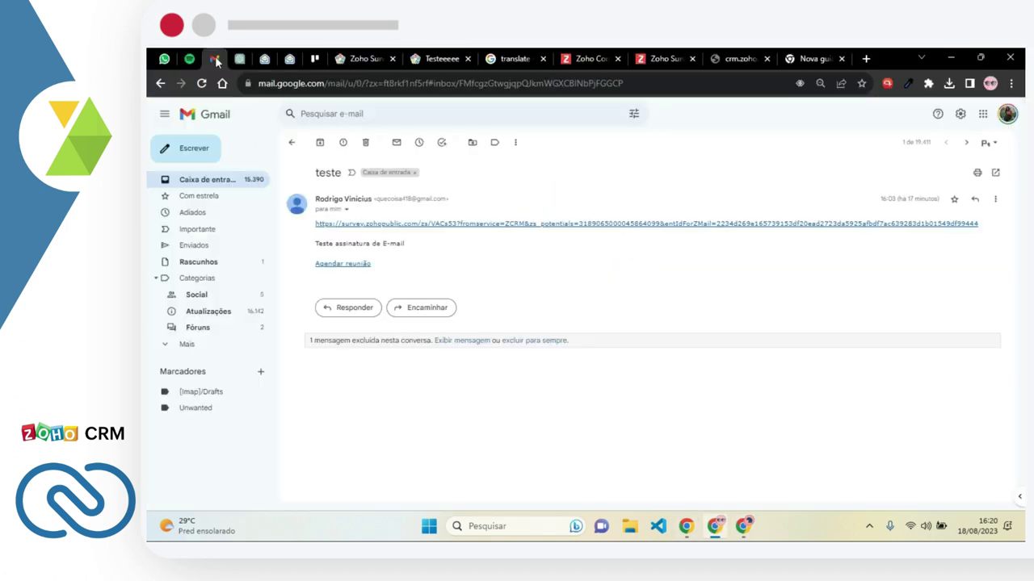
pyautogui.click(292, 142)
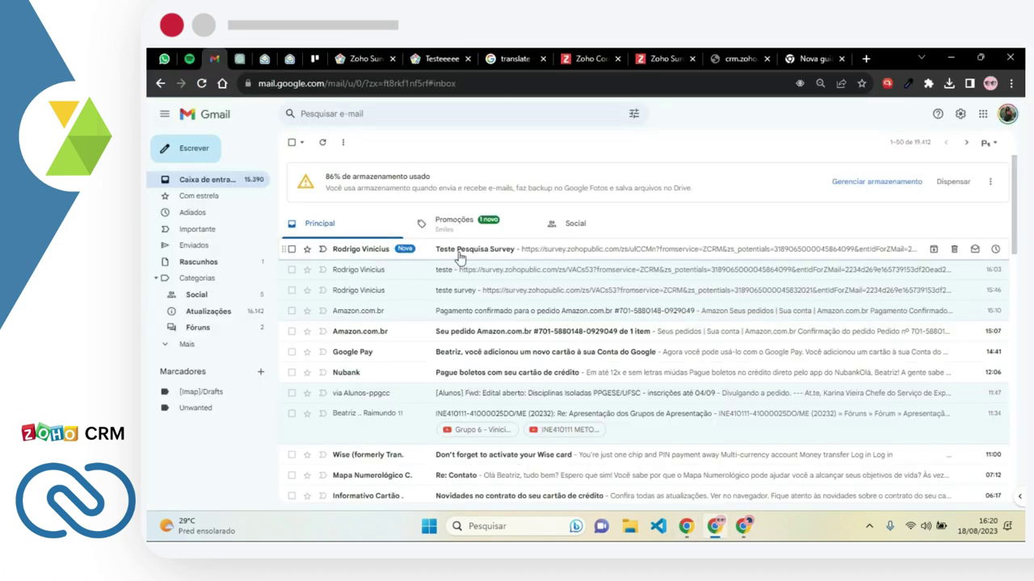
pyautogui.click(440, 260)
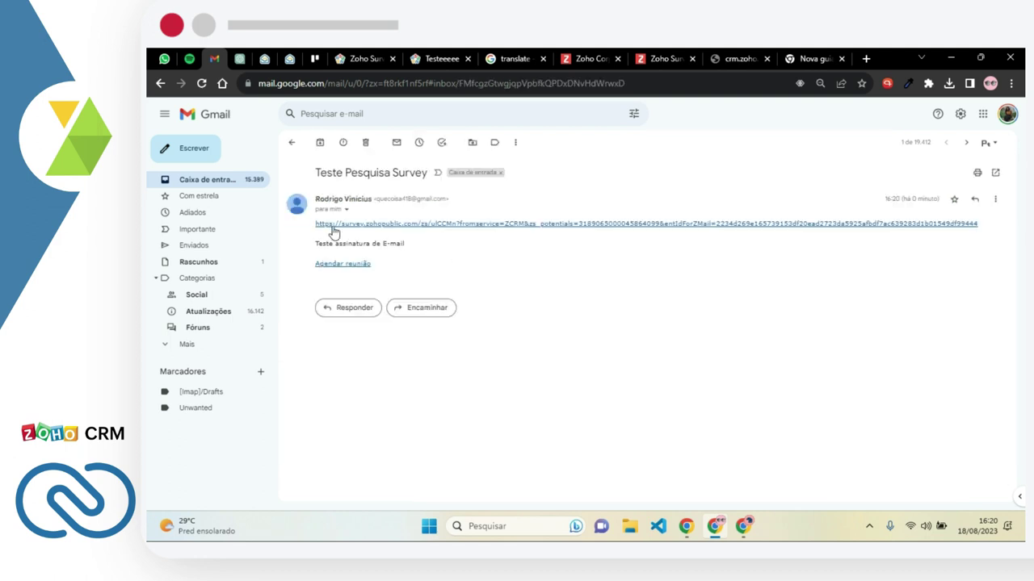
pyautogui.click(419, 226)
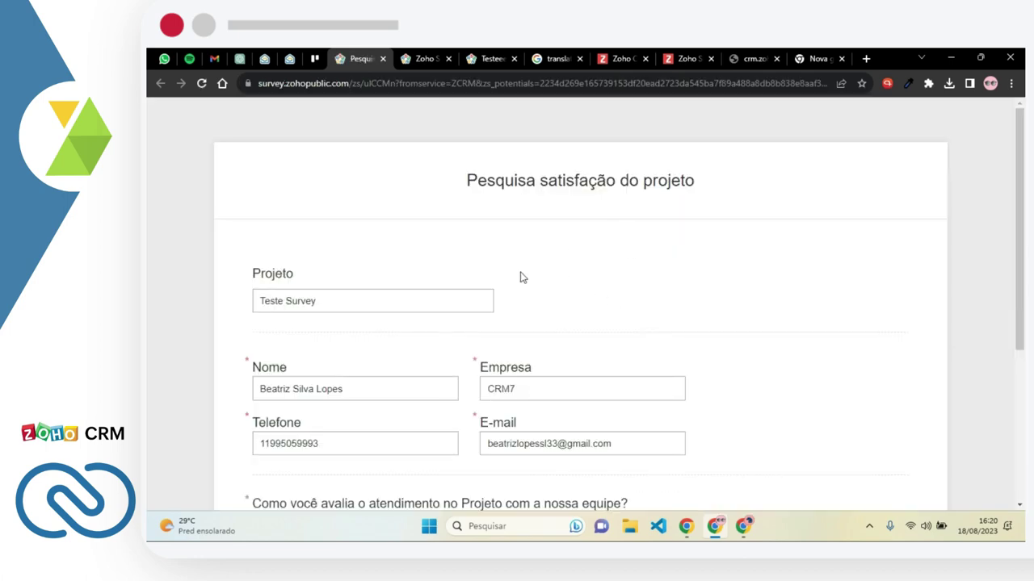
# - Examine the Projeto field in the Pesquisa satisfação do projeto form
pyautogui.scroll(-1, 485, 271)
pyautogui.moveTo(258, 238); pyautogui.dragTo(355, 240)
pyautogui.click(300, 263)
pyautogui.click(336, 240)
pyautogui.hotkey('ctrl', 'a')
pyautogui.click(286, 278)
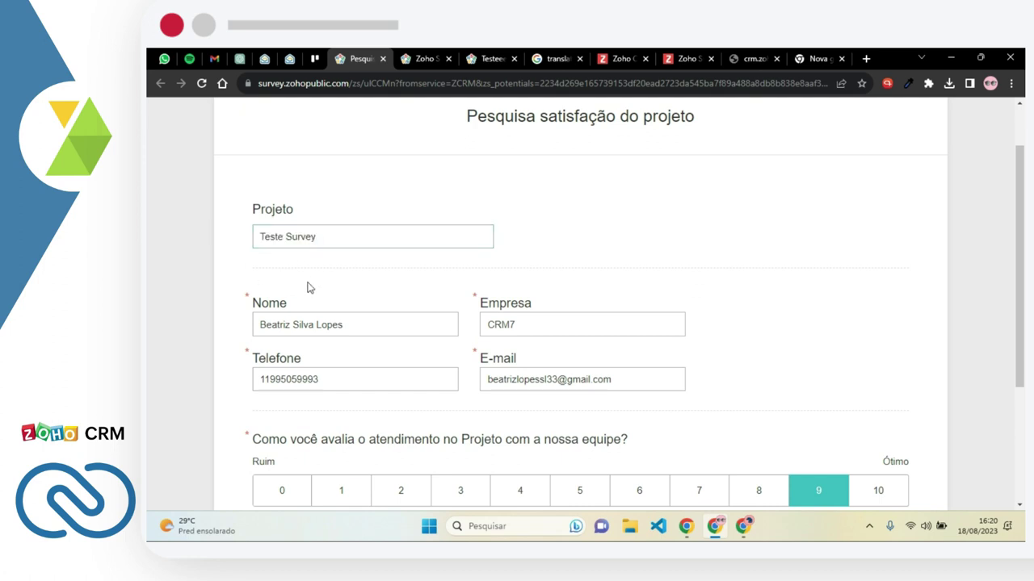
pyautogui.tripleClick(328, 242)
pyautogui.click(318, 270)
# - Examine the Nome, Empresa, Telefone and E-mail fields in the survey form
pyautogui.scroll(-1, 318, 271)
pyautogui.moveTo(361, 260); pyautogui.dragTo(249, 263)
pyautogui.doubleClick(503, 260)
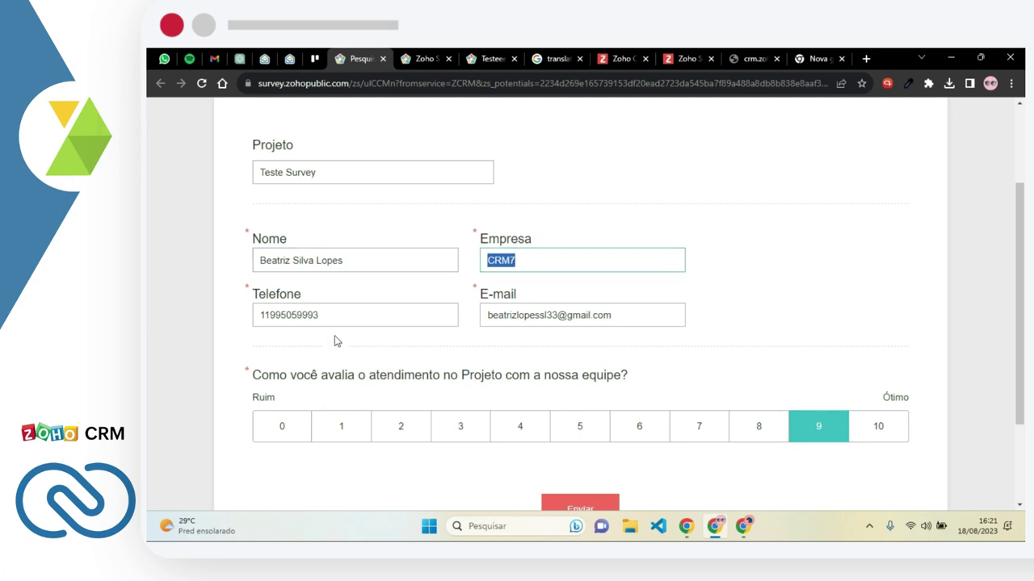
pyautogui.click(335, 311)
pyautogui.click(638, 311)
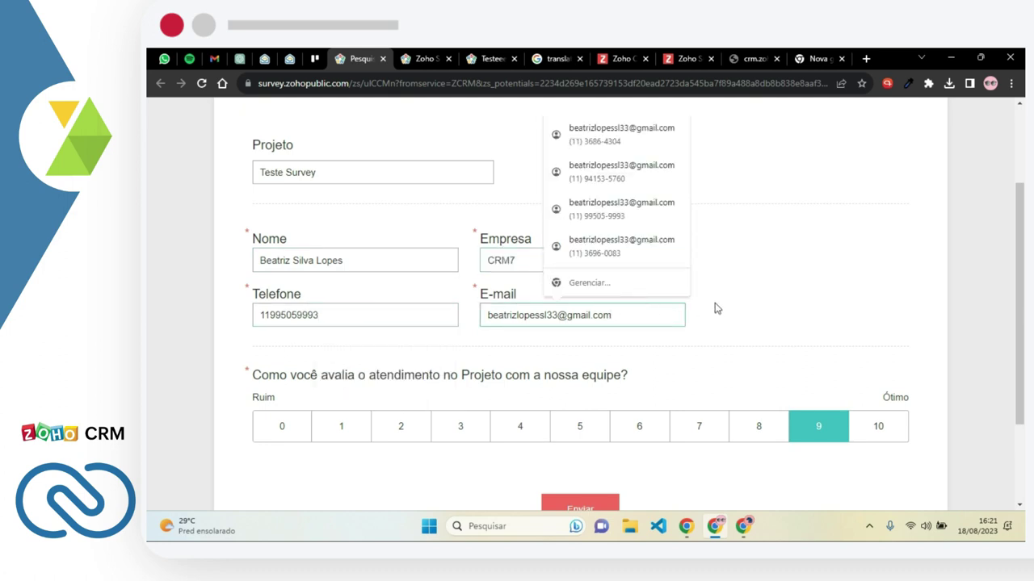
pyautogui.click(548, 260)
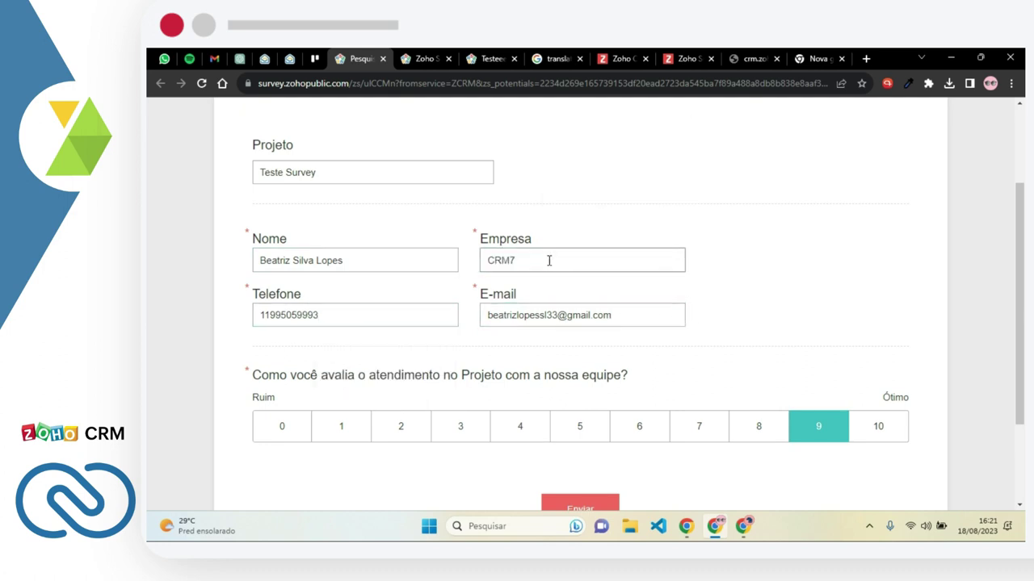
pyautogui.doubleClick(548, 260)
pyautogui.click(368, 259)
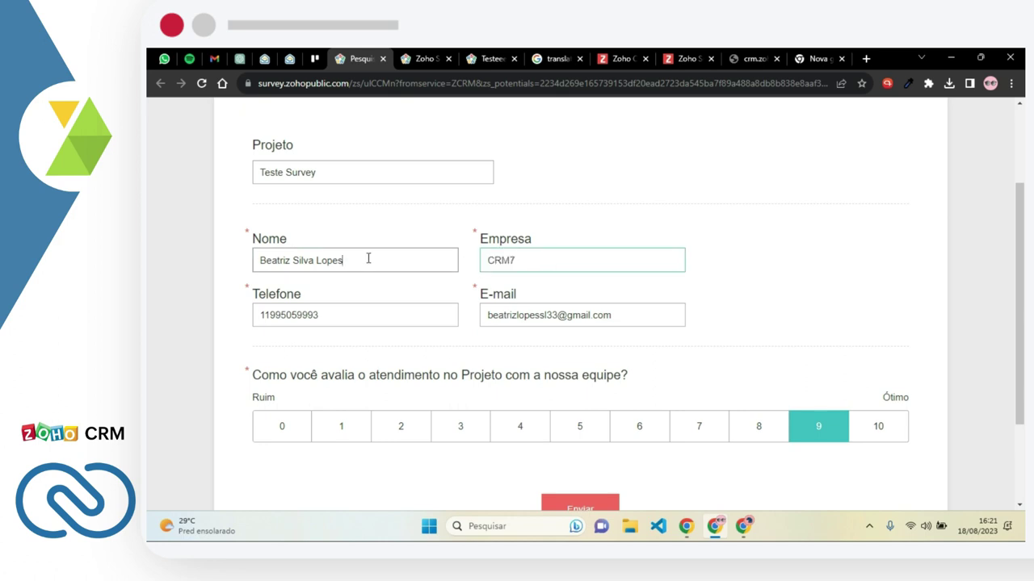
pyautogui.moveTo(360, 261); pyautogui.dragTo(210, 261)
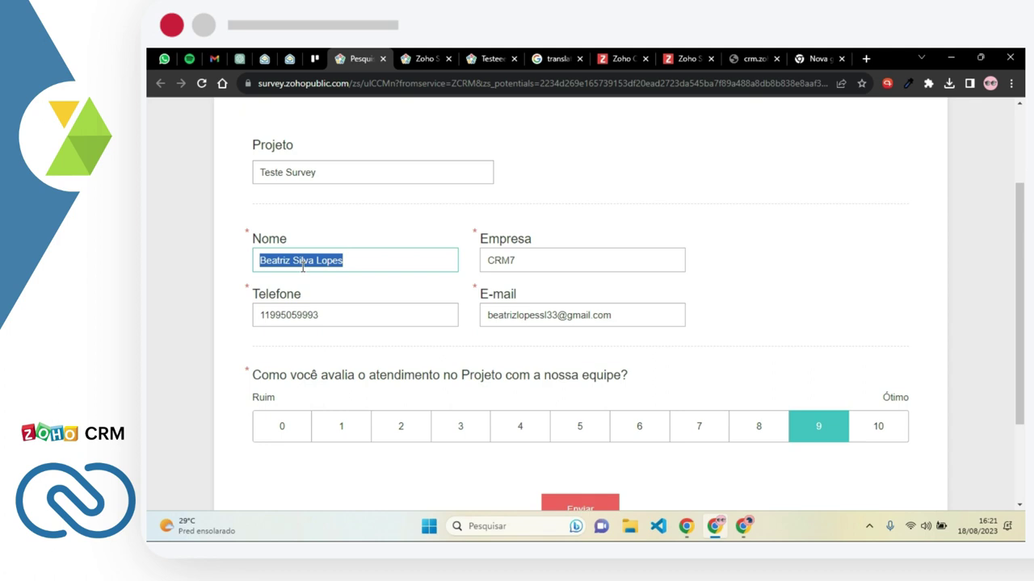
# - Shorten the contact's name in the Nome field to first and last name only and set Empresa to CMR18
pyautogui.write('Beat')
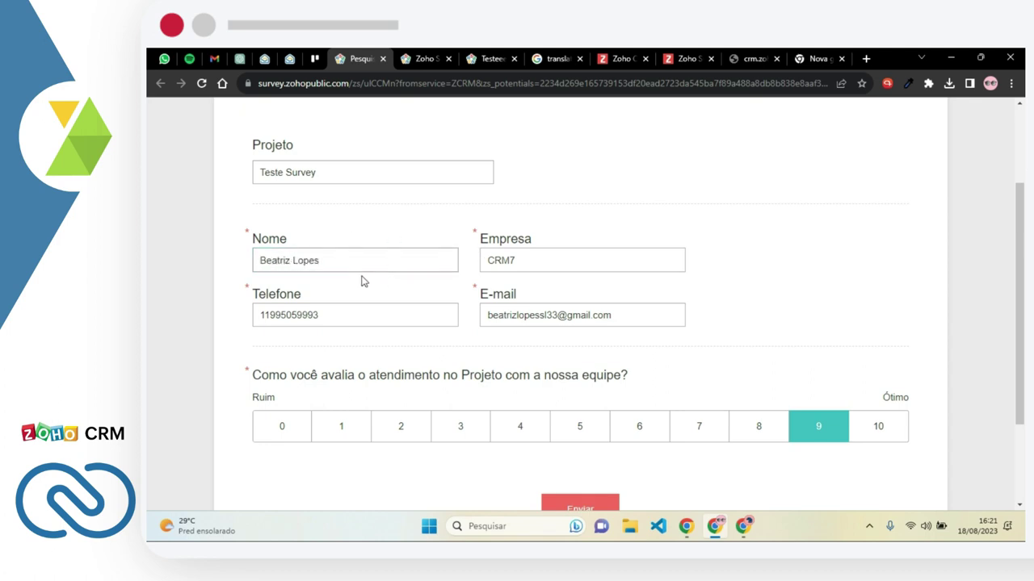
pyautogui.tripleClick(418, 261)
pyautogui.tripleClick(554, 266)
pyautogui.press('BackSpace')
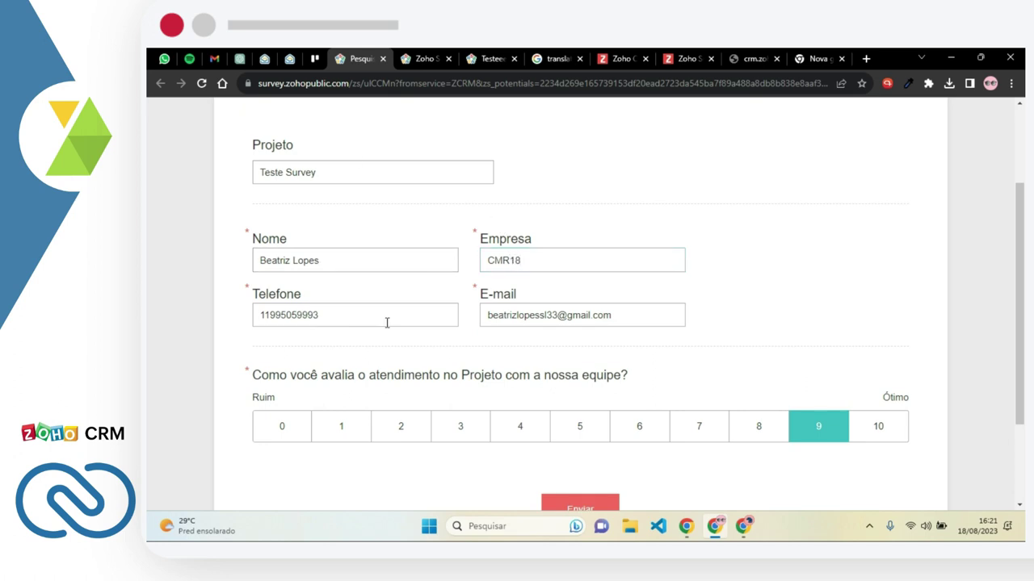
# - Rate the team's service in the project as 10 and submit the survey response
pyautogui.scroll(-1, 631, 363)
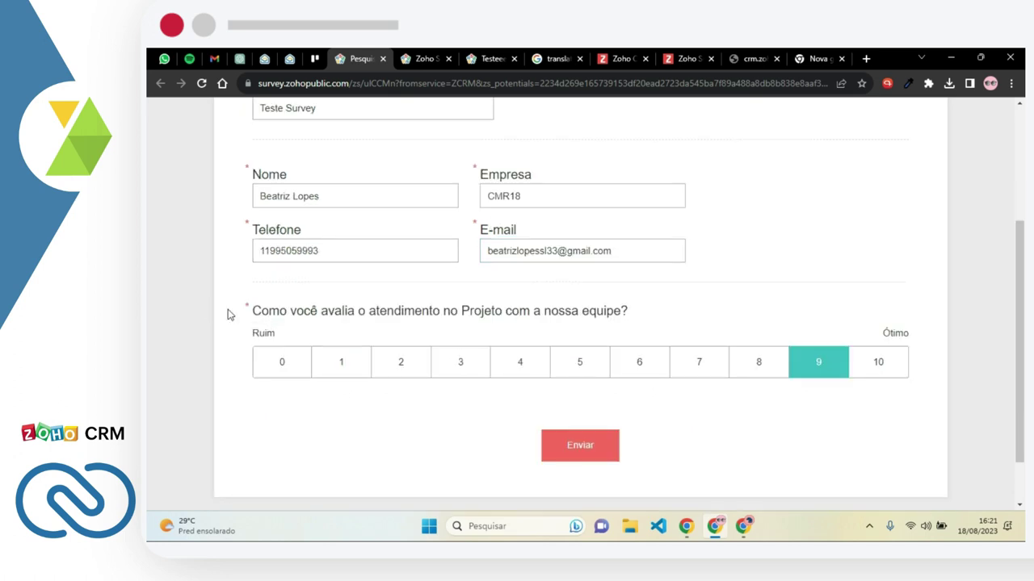
pyautogui.click(883, 369)
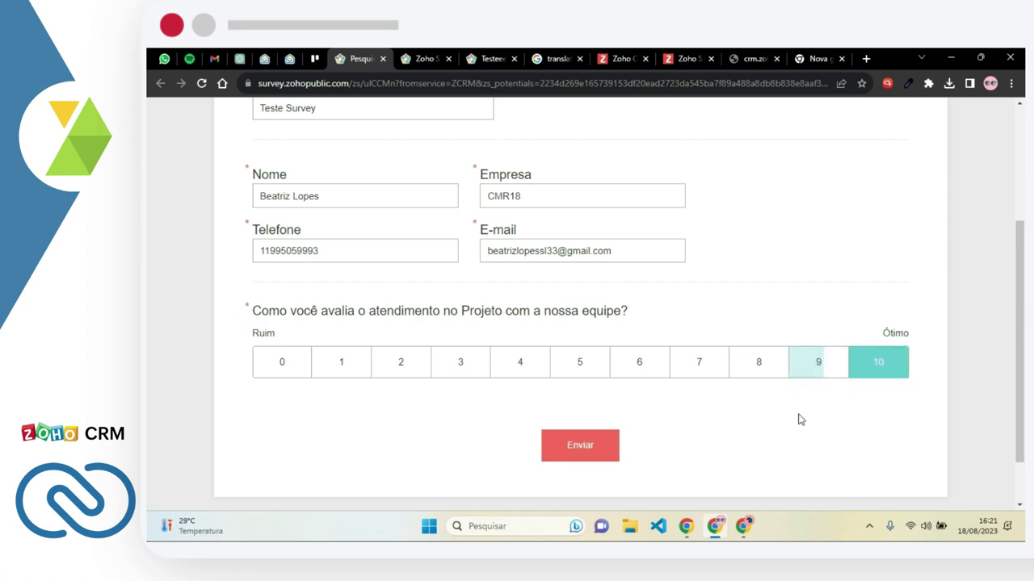
pyautogui.click(552, 446)
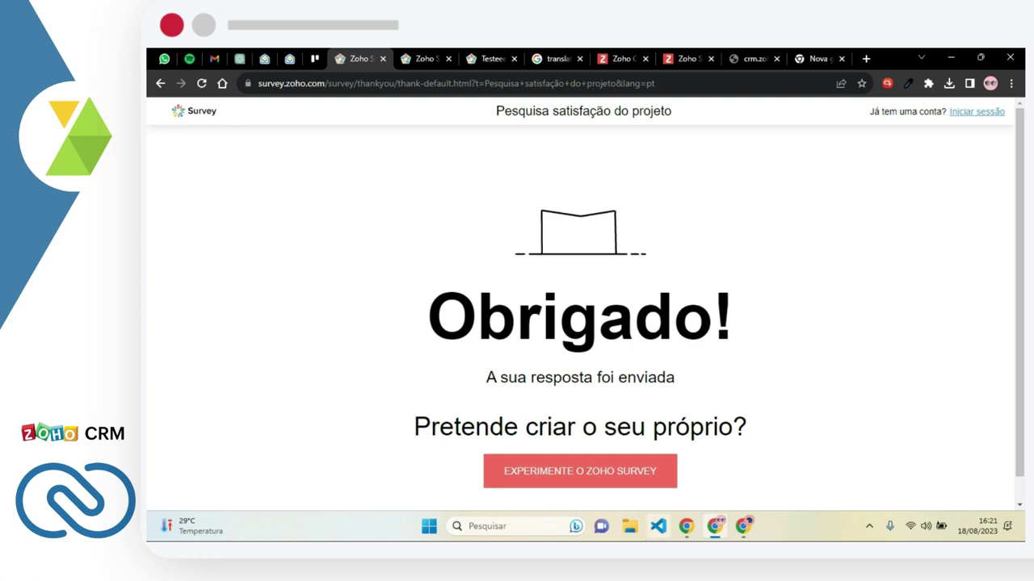
# - Switch to the Teste Survey opportunity in Zoho CRM, reload it and open its attachment Testeeeee.pdf
pyautogui.click(743, 526)
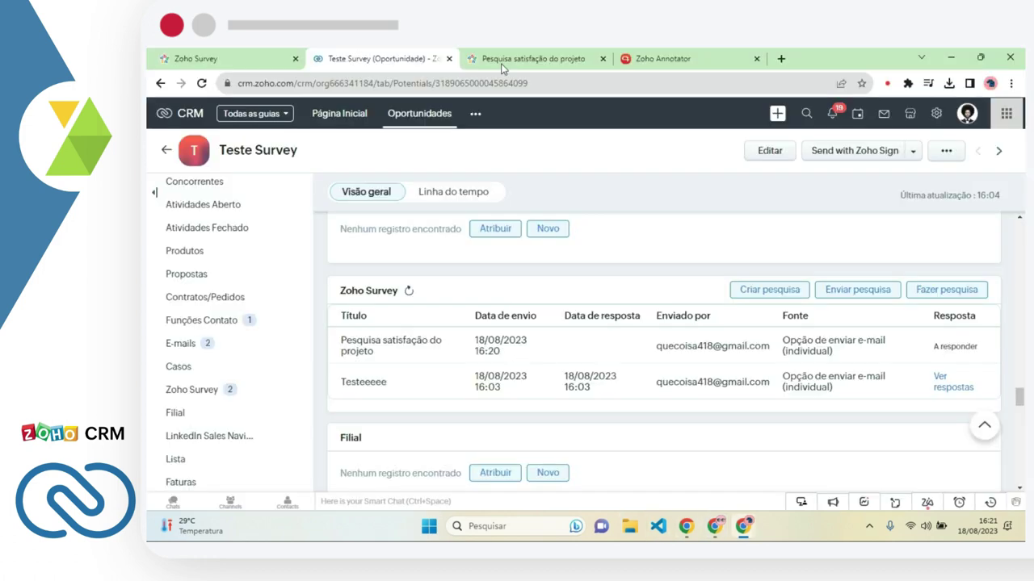
pyautogui.click(201, 83)
pyautogui.click(622, 158)
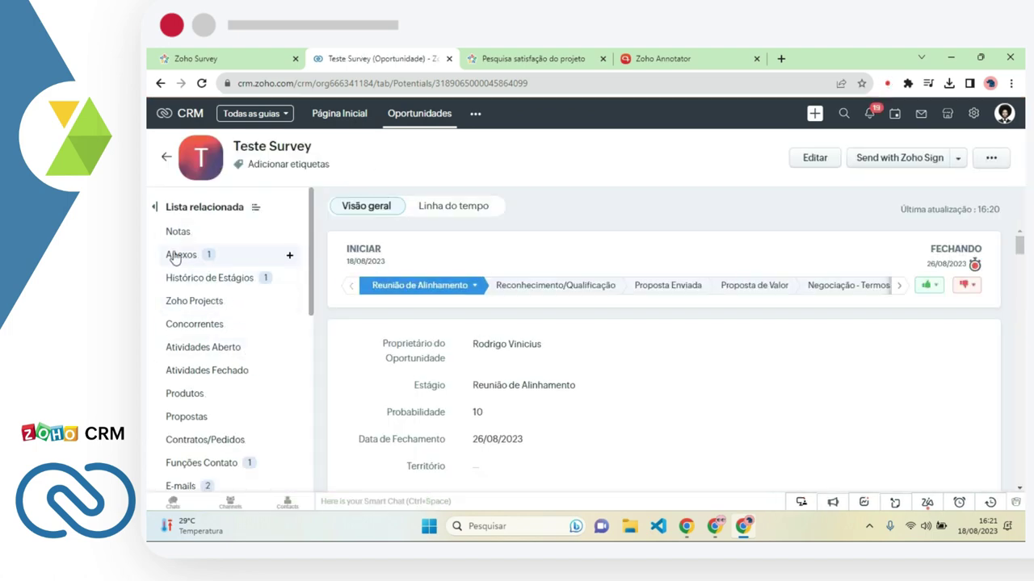
pyautogui.click(199, 258)
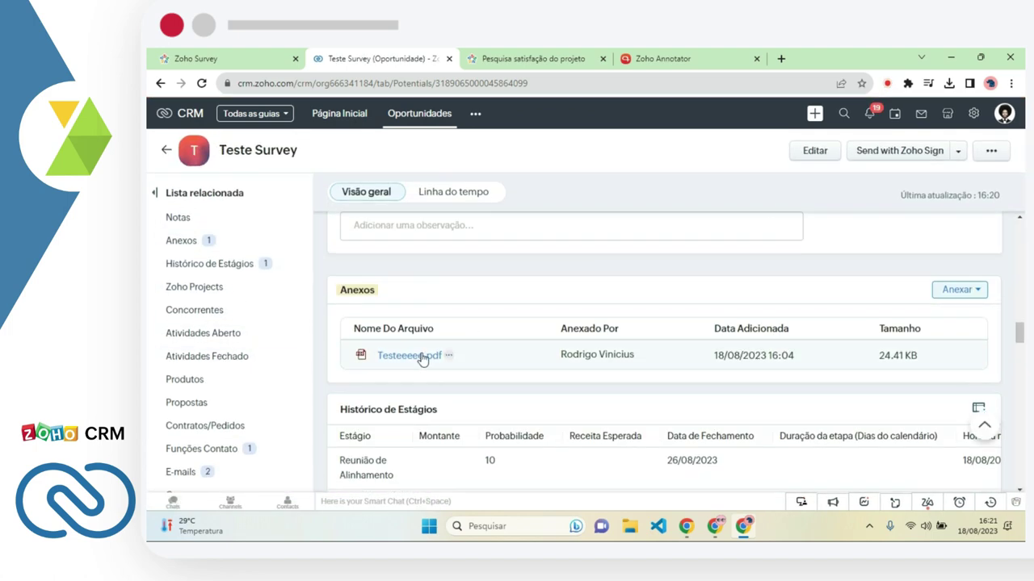
pyautogui.click(423, 357)
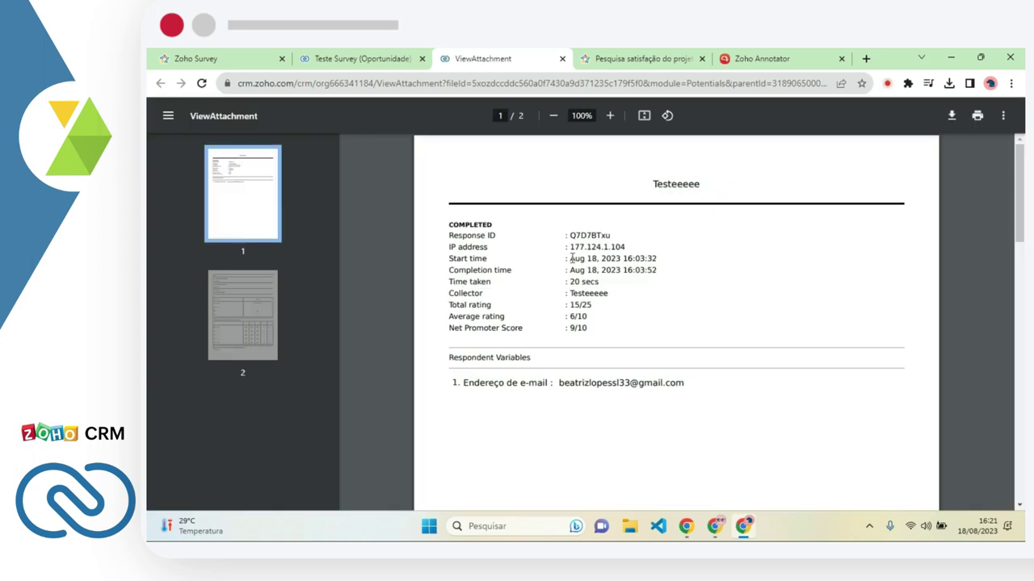
# - Examine the survey answers recorded on both pages of the Testeeeee PDF
pyautogui.scroll(-6, 491, 275)
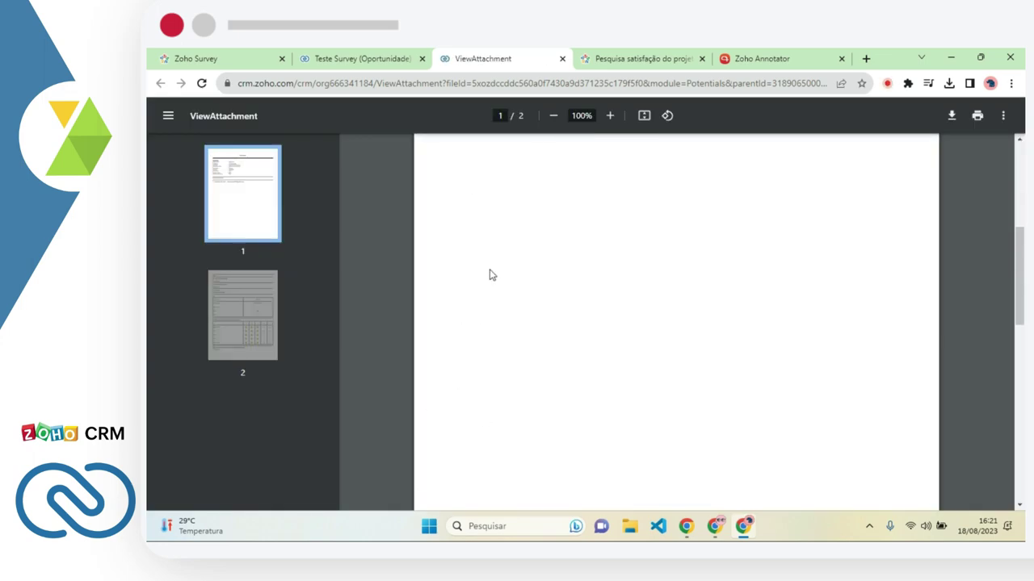
pyautogui.scroll(2, 489, 274)
pyautogui.scroll(-4, 491, 272)
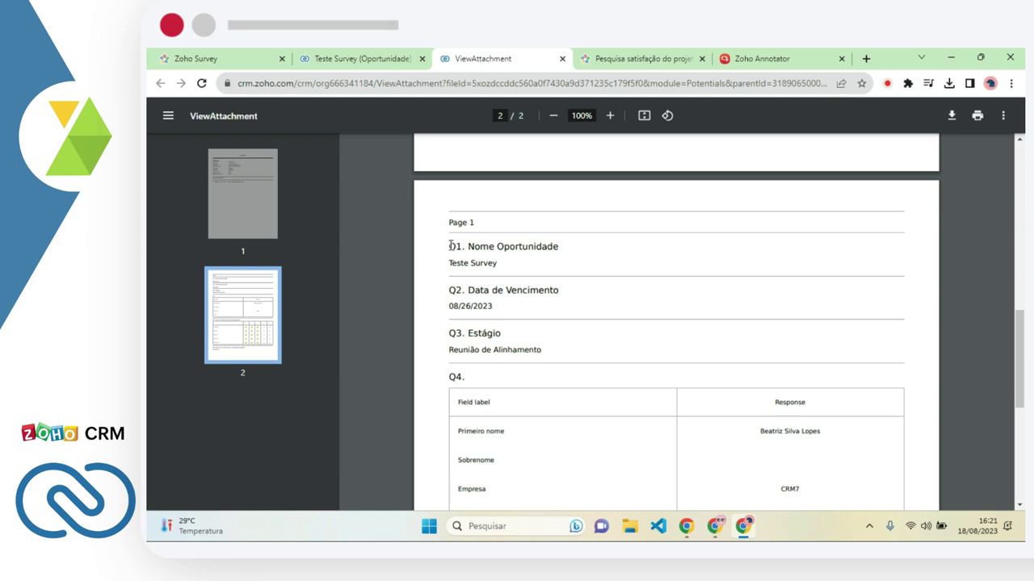
pyautogui.scroll(-4, 526, 276)
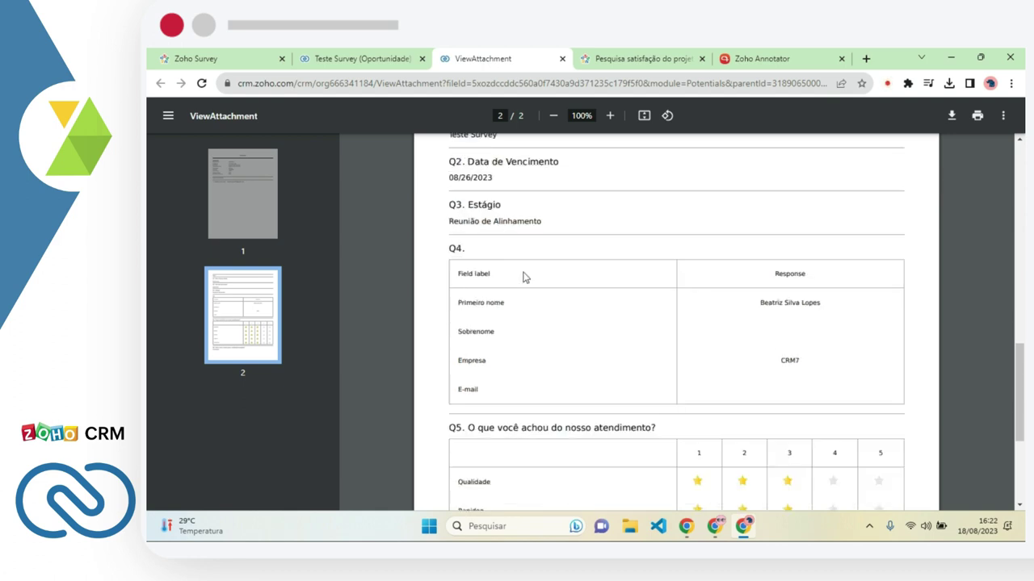
pyautogui.scroll(-3, 560, 319)
pyautogui.scroll(10, 557, 331)
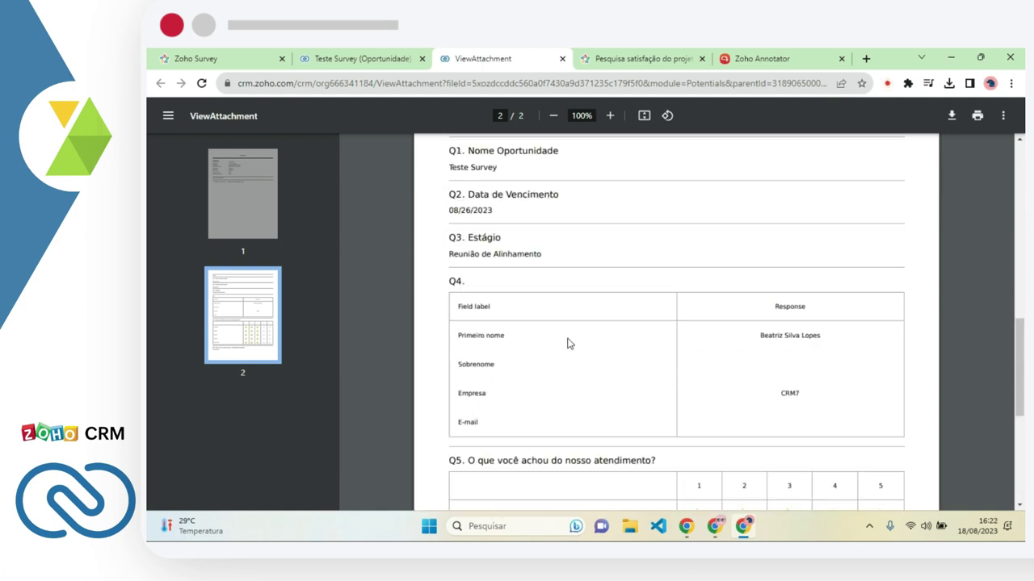
pyautogui.scroll(3, 554, 307)
# - Return to the Teste Survey opportunity and check its Oportunidade Informações and Pesquisa Survey fields
pyautogui.click(395, 58)
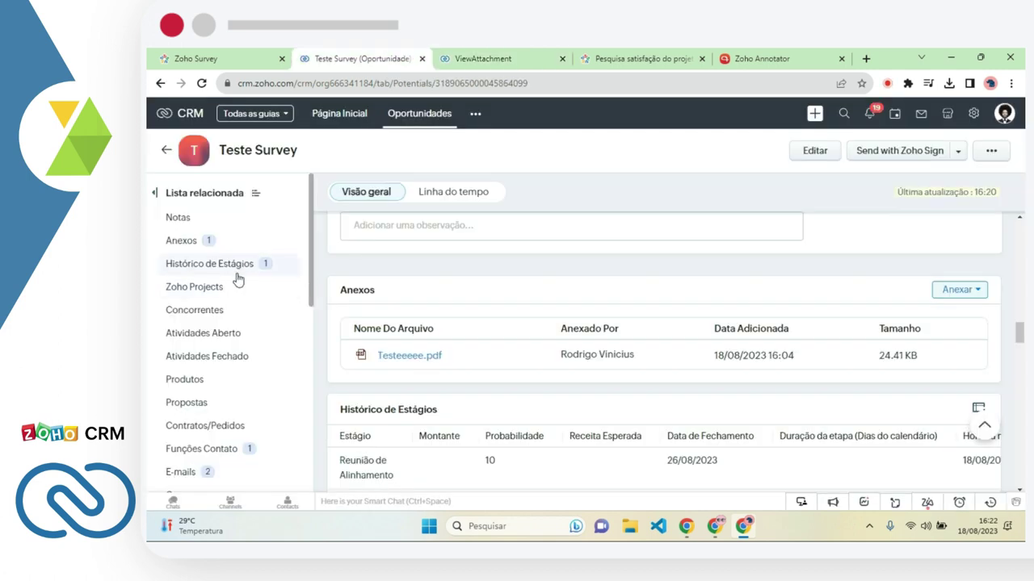
pyautogui.scroll(8, 512, 326)
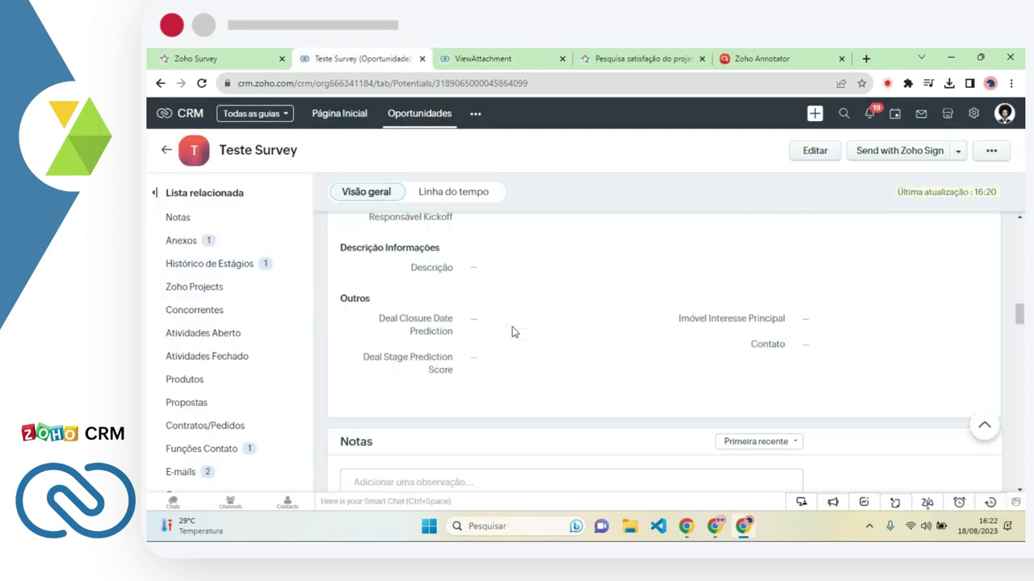
pyautogui.scroll(1, 512, 326)
pyautogui.click(476, 56)
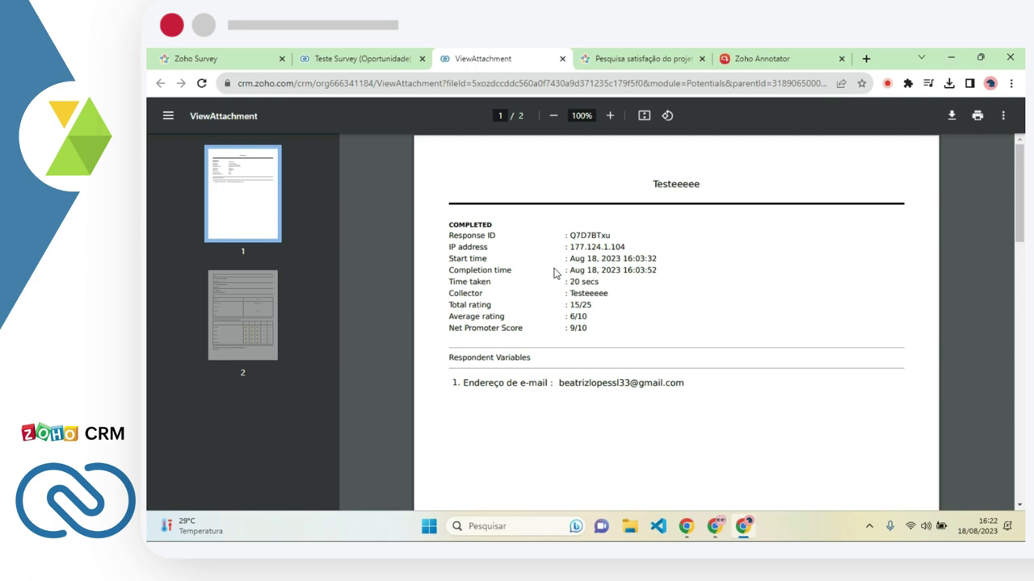
pyautogui.click(376, 55)
pyautogui.scroll(2, 294, 168)
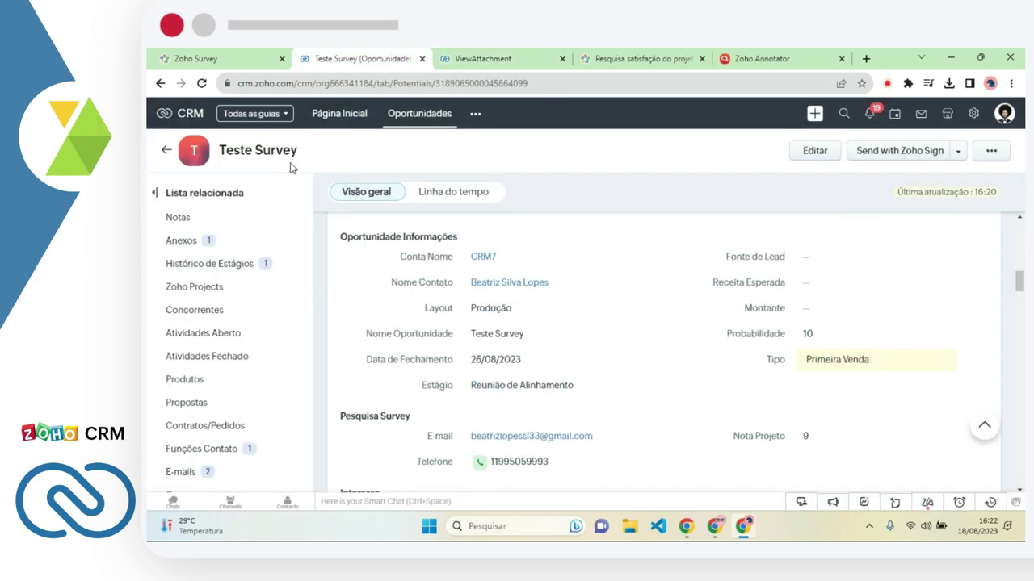
# - Reopen the Teste Survey opportunity from the Oportunidades list and open its attachment Pesquisa_satisfação_do_projeto.pdf
pyautogui.click(429, 115)
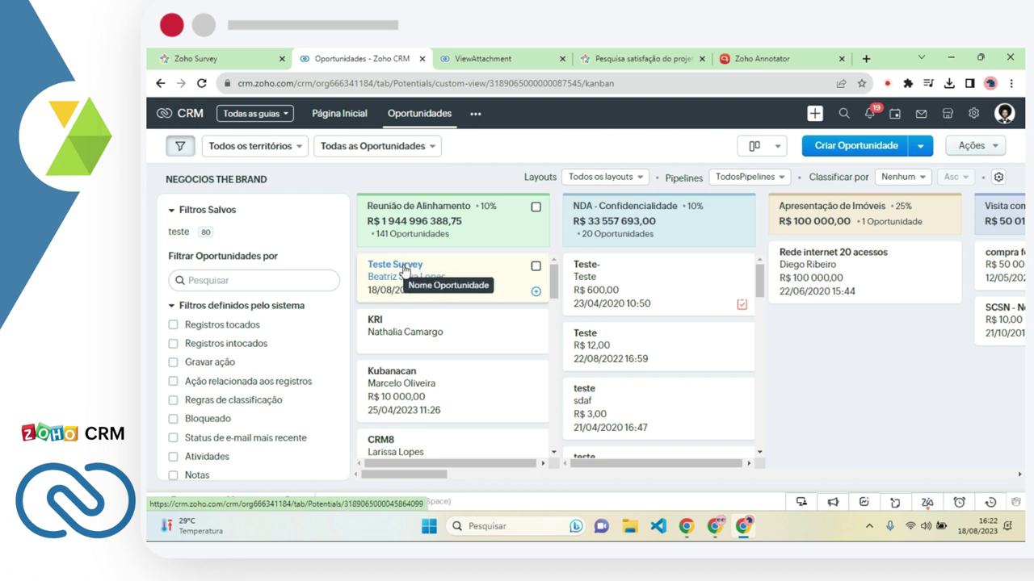
pyautogui.click(402, 265)
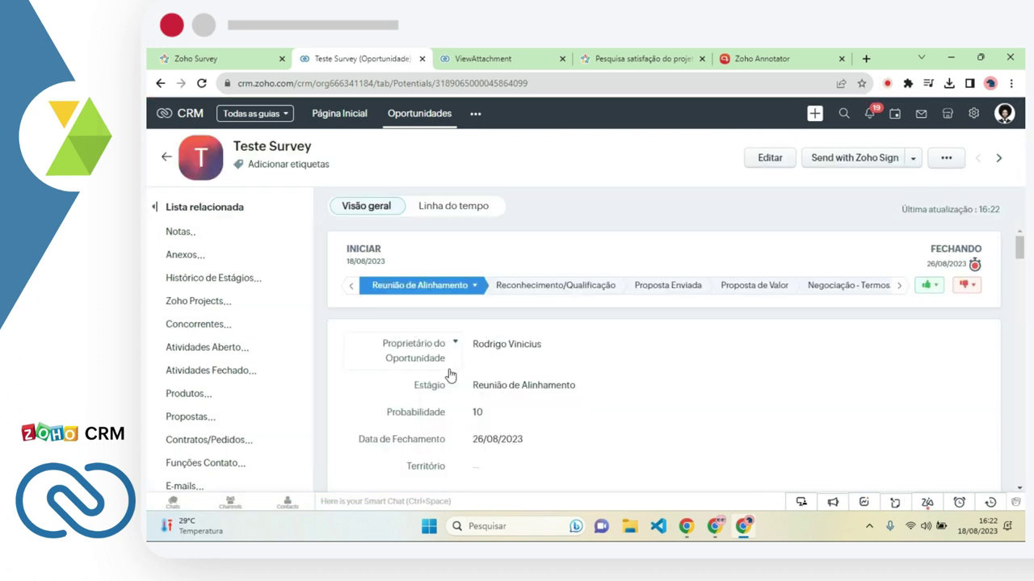
pyautogui.click(203, 254)
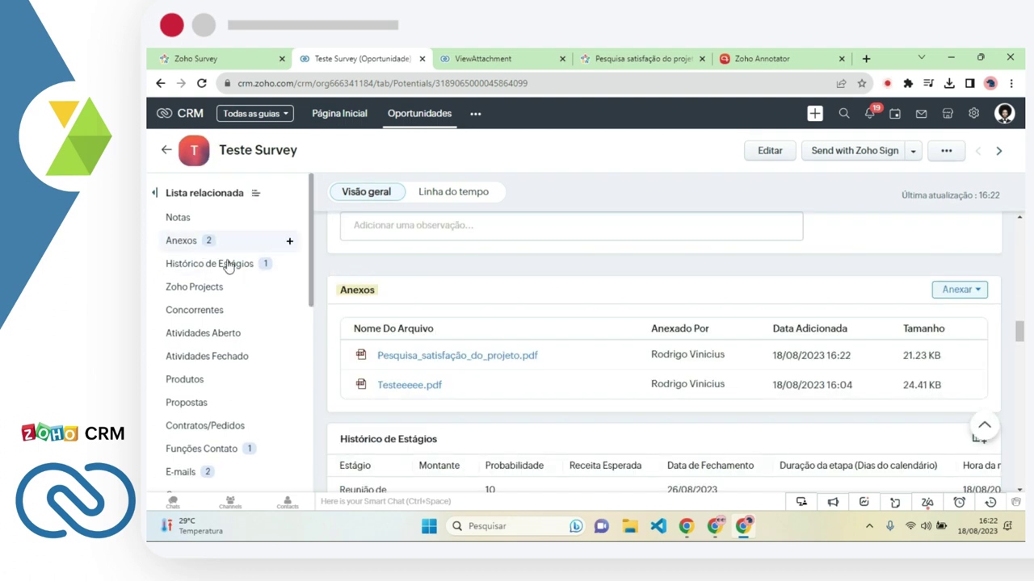
pyautogui.click(452, 357)
# - Examine the Projeto, Nome, Empresa, Telefone, E-mail and service rating answers in the survey response PDF
pyautogui.scroll(-1, 500, 294)
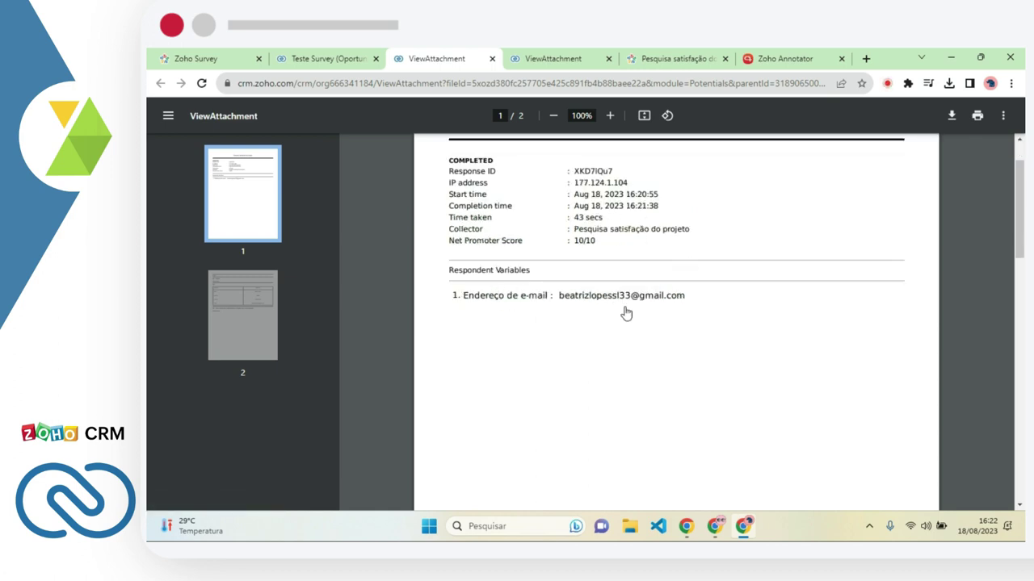
pyautogui.scroll(-10, 660, 337)
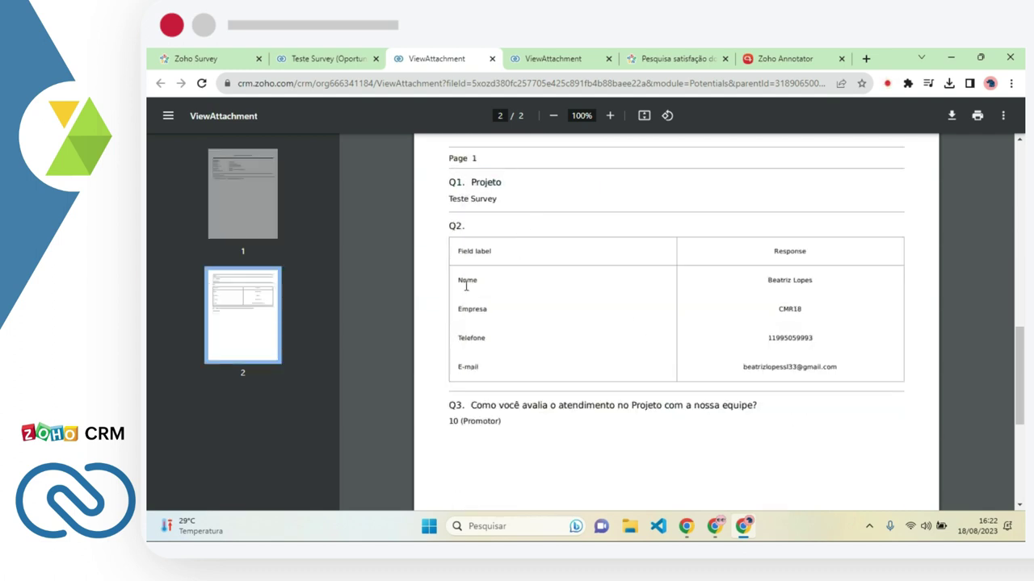
pyautogui.moveTo(767, 283)
pyautogui.mouseDown()
pyautogui.moveTo(817, 283)
pyautogui.moveTo(750, 275)
pyautogui.mouseUp()
pyautogui.click(822, 284)
pyautogui.click(795, 309)
pyautogui.scroll(-1, 690, 406)
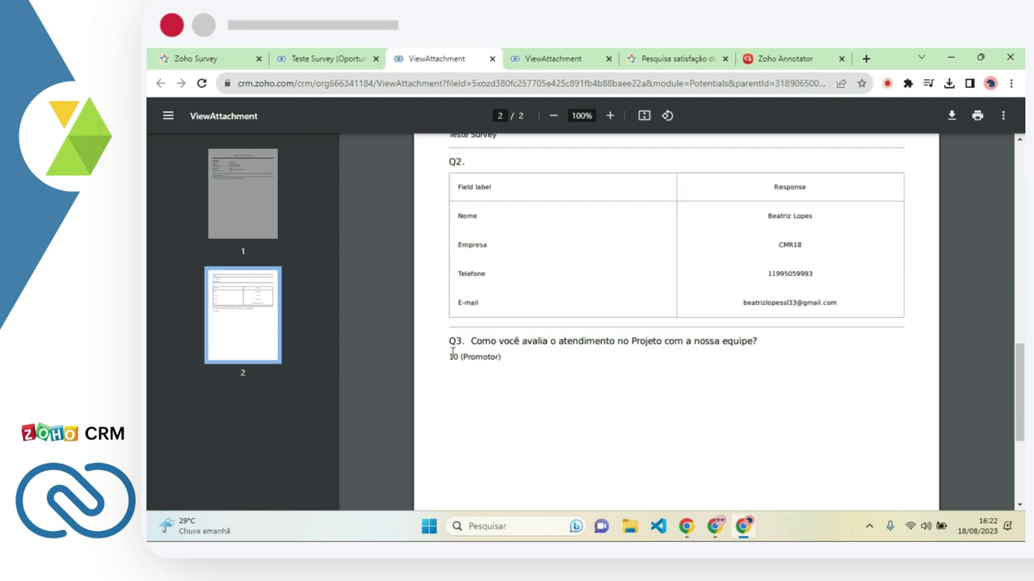
pyautogui.scroll(-1, 540, 379)
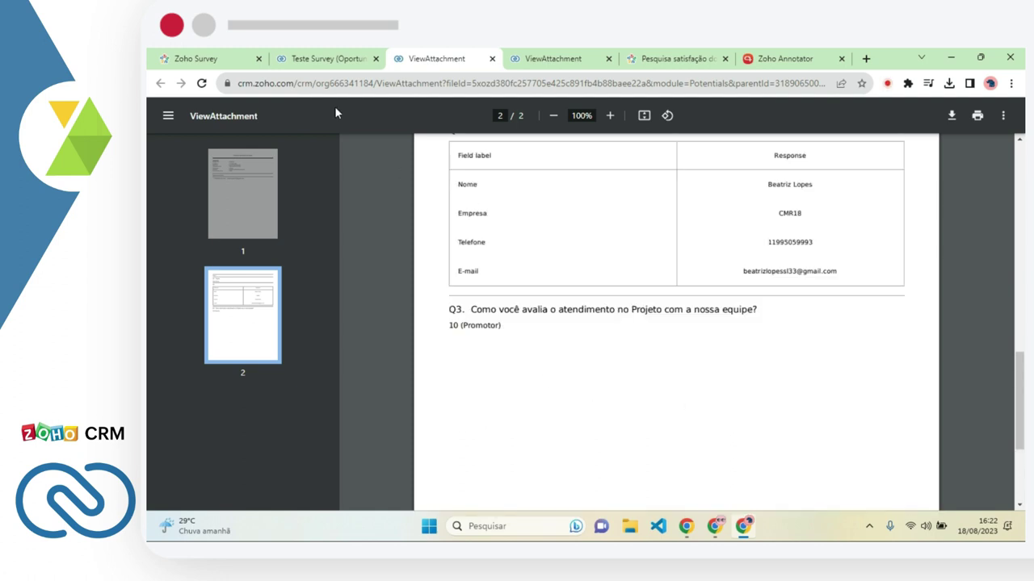
# - Go back to the Teste Survey opportunity and check the Nota Projeto field under Pesquisa Survey
pyautogui.click(323, 58)
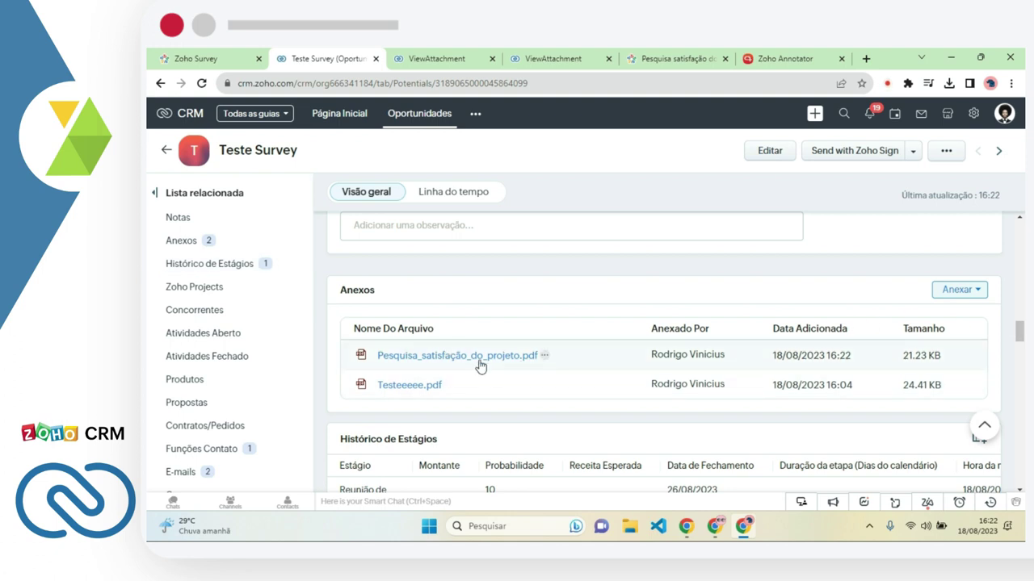
pyautogui.scroll(3, 506, 362)
pyautogui.scroll(4, 505, 362)
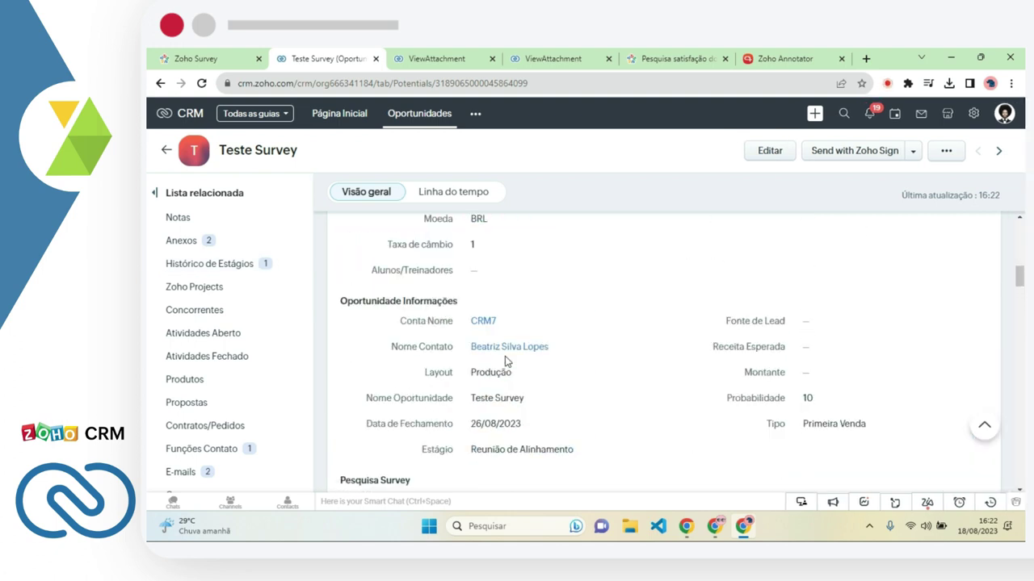
pyautogui.scroll(-1, 506, 362)
pyautogui.scroll(-2, 556, 335)
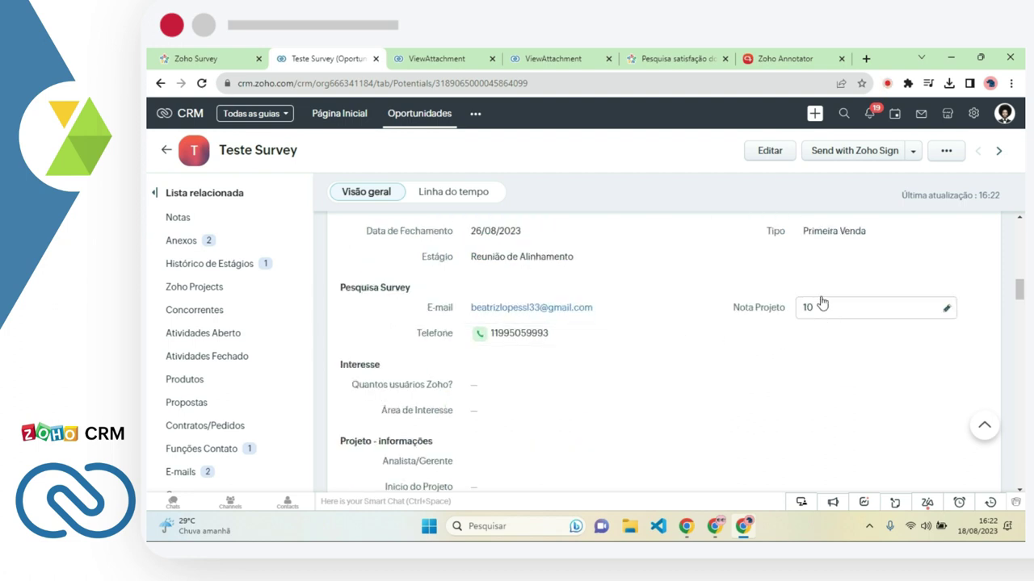
pyautogui.moveTo(733, 307); pyautogui.dragTo(787, 315)
pyautogui.click(784, 315)
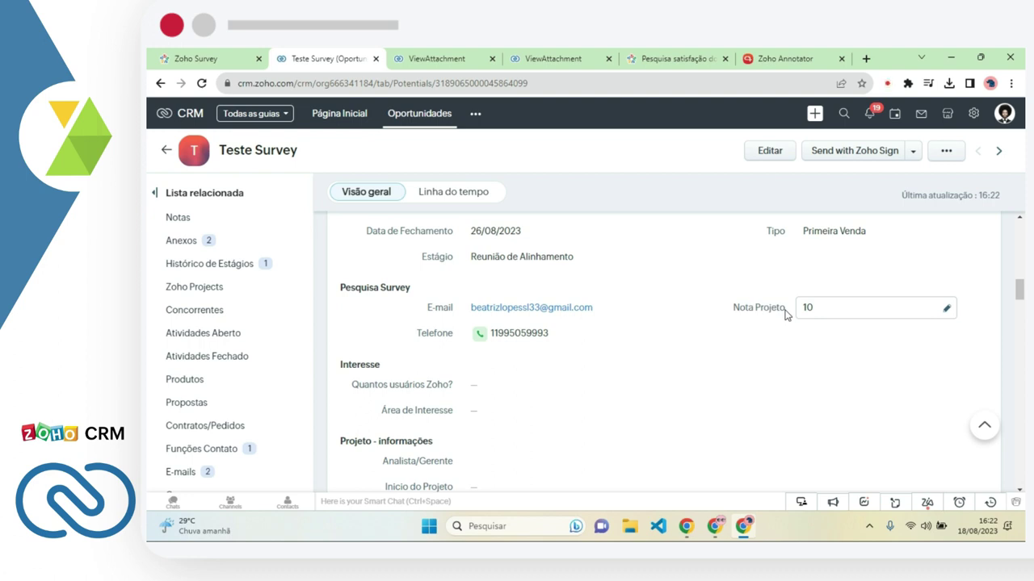